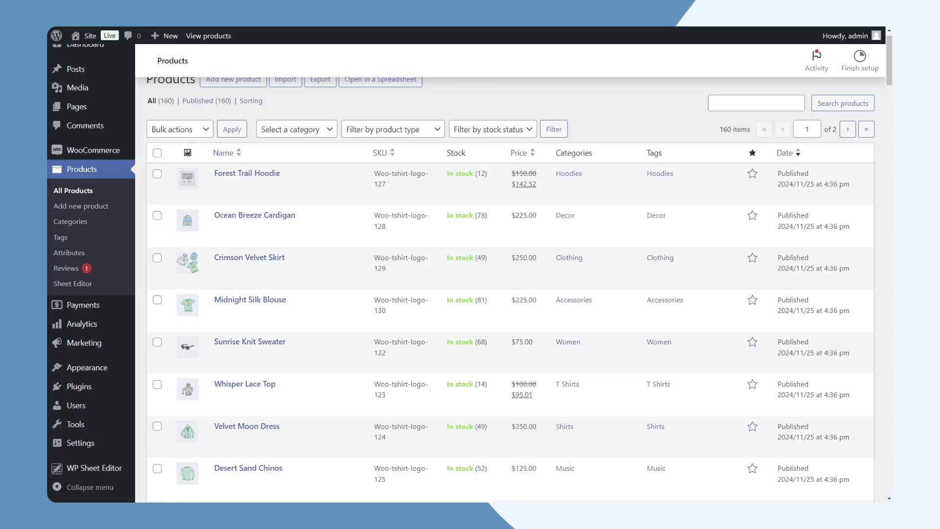
- Scroll down through the WooCommerce admin list of 160 products
scroll(510, 289, "down", 10)
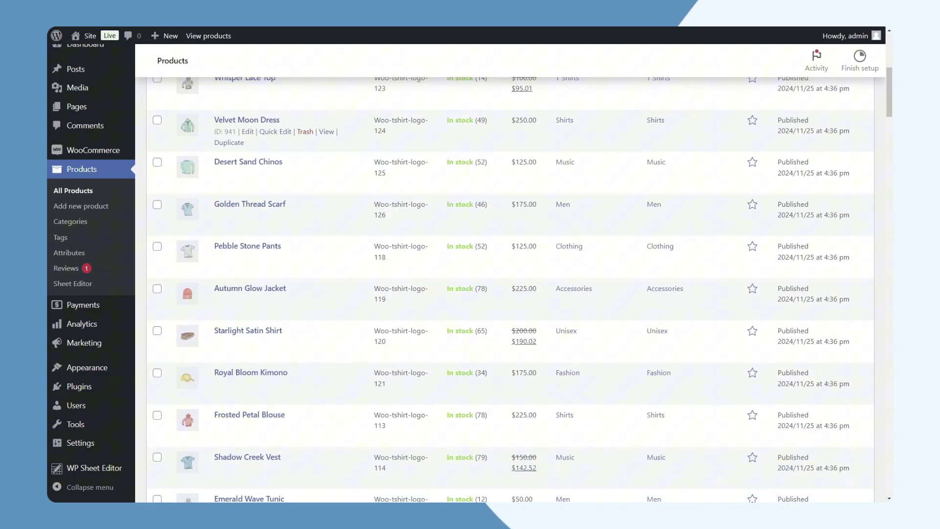
scroll(509, 289, "down", 16)
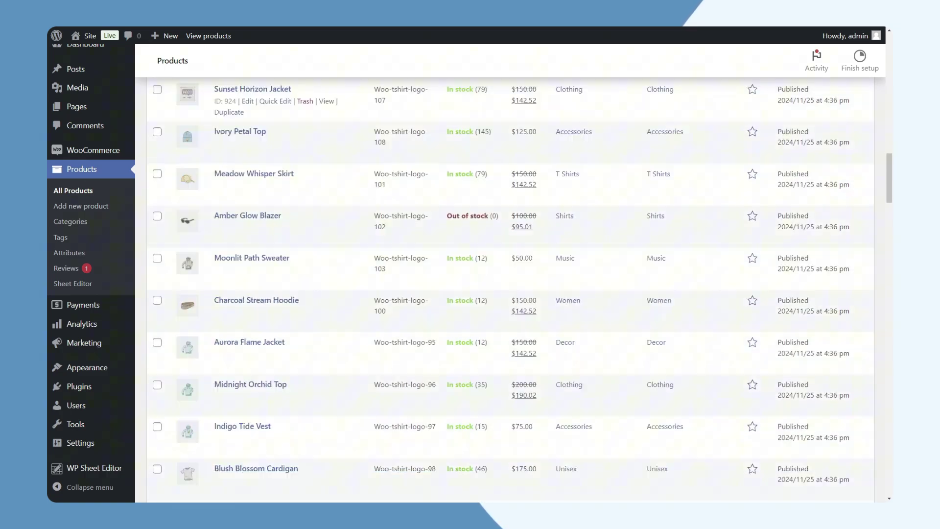
scroll(510, 289, "down", 9)
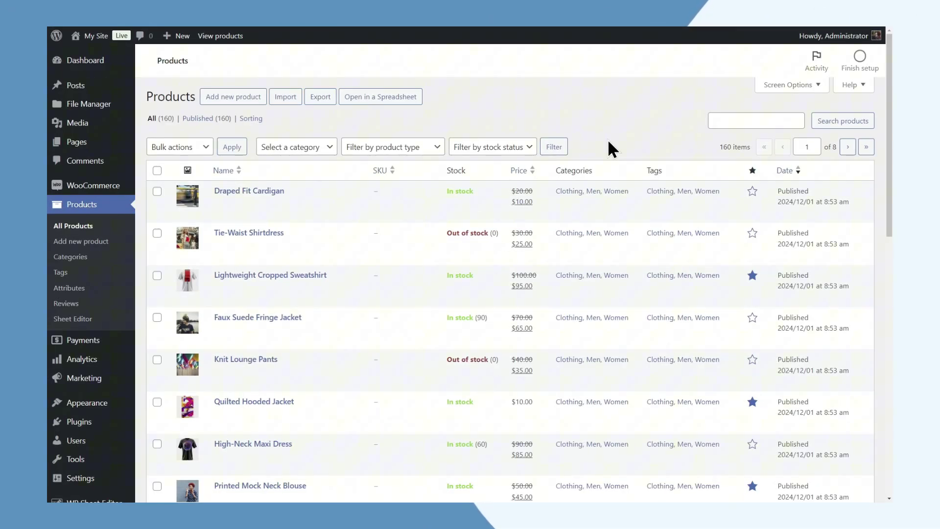
- In the spreadsheet, stop stock tracking for High-Neck Maxi Dress and Textured Cropped Tank; enable it for Quilted Hooded Jacket
left_click(388, 97)
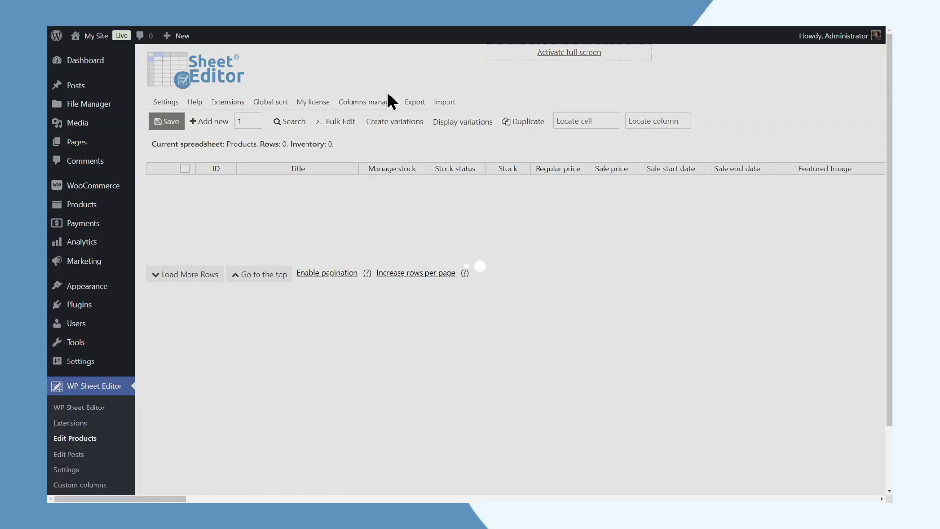
left_click(392, 200)
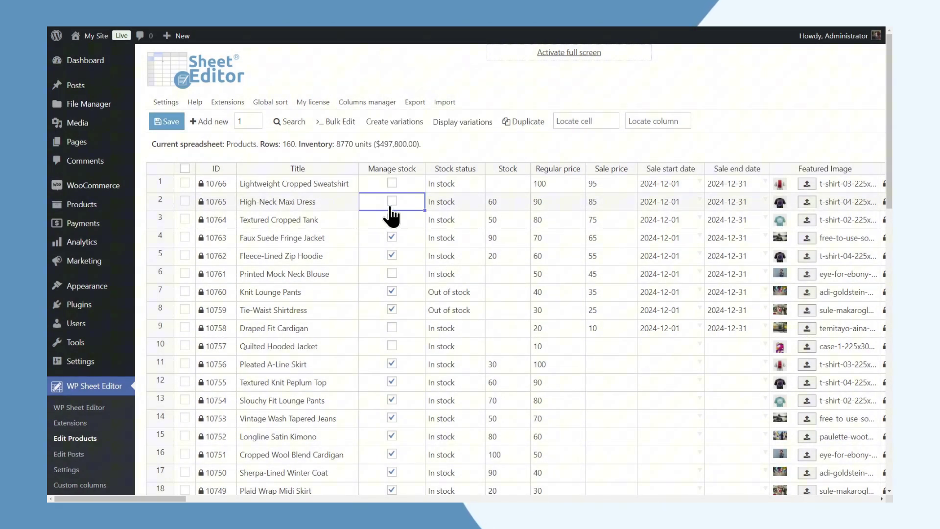
left_click(394, 222)
left_click(392, 345)
- Set Knit Lounge Pants and Tie-Waist Shirtdress In stock at 25 units; start the pants' sale 2024-12-07
double_click(448, 294)
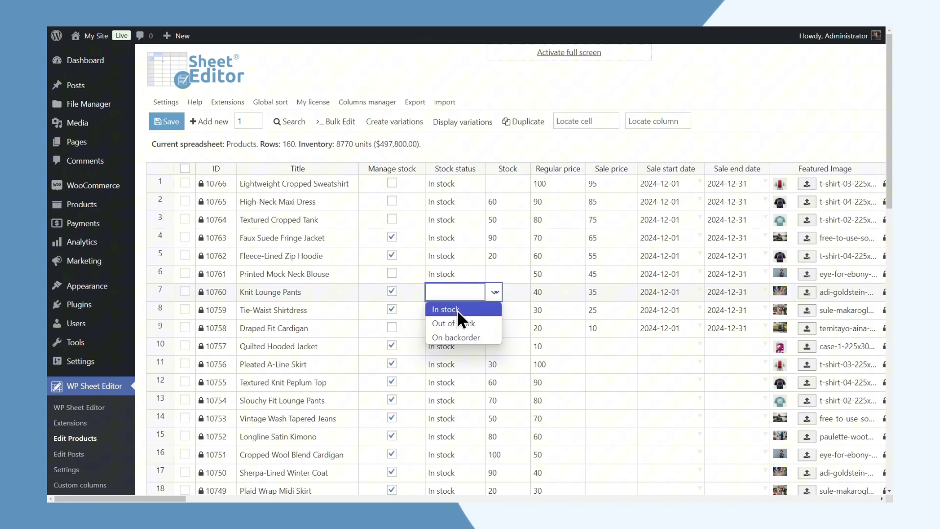
left_click(458, 310)
double_click(459, 309)
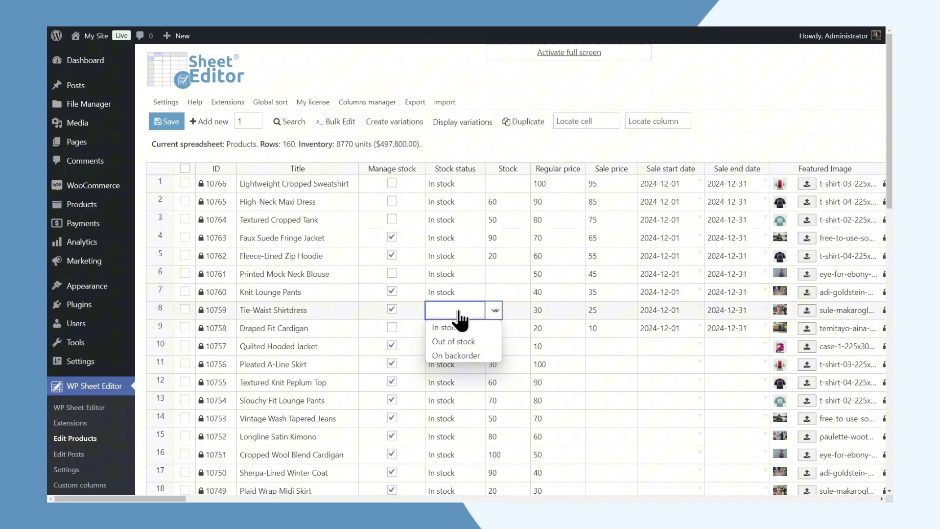
left_click(458, 326)
left_click(513, 294)
type("25")
key("Return")
left_click_drag(530, 301, 530, 317)
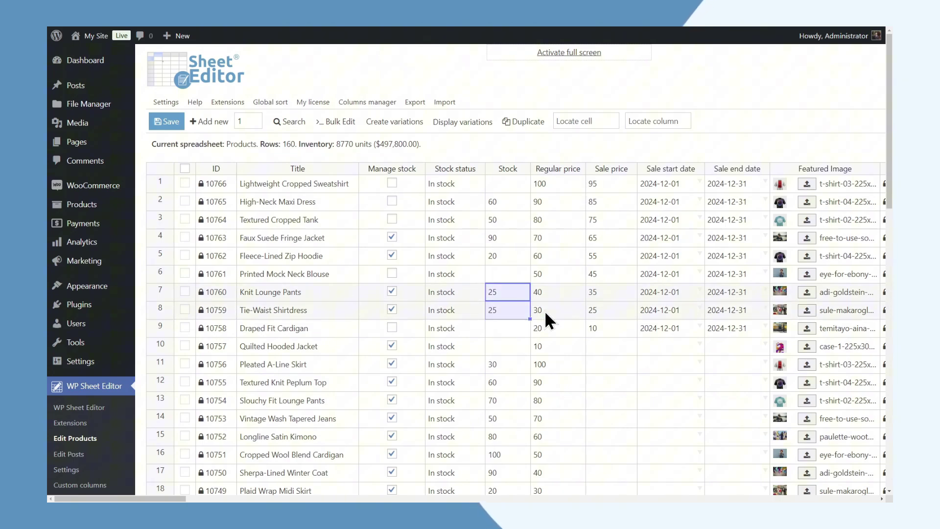
double_click(684, 292)
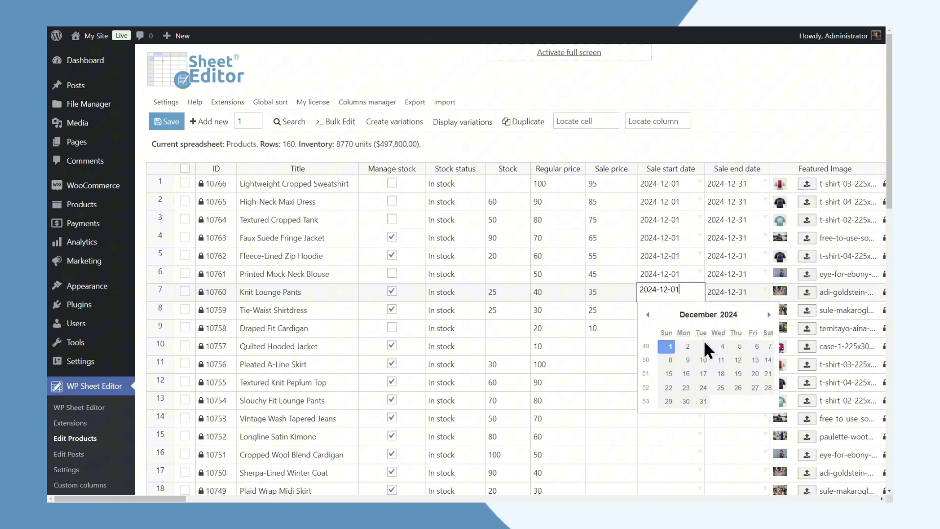
left_click(770, 346)
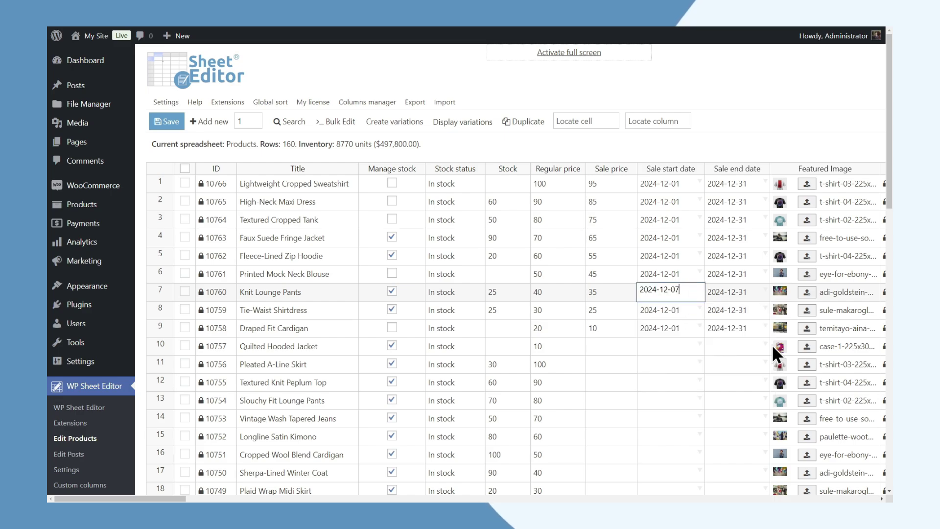
- Replace the Fleece-Lined Zip Hoodie featured image with the woman-against-blue-sky photo
left_click(804, 259)
left_click(807, 256)
left_click(567, 277)
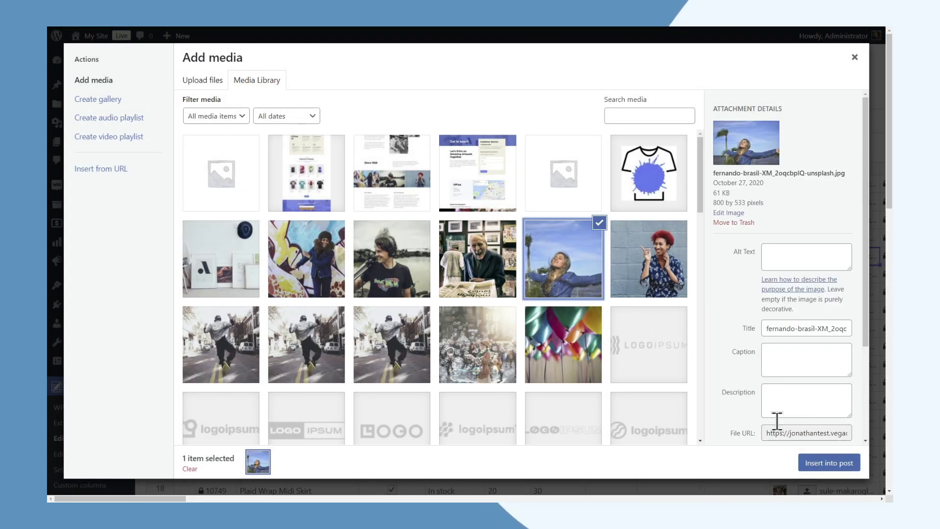
left_click(823, 464)
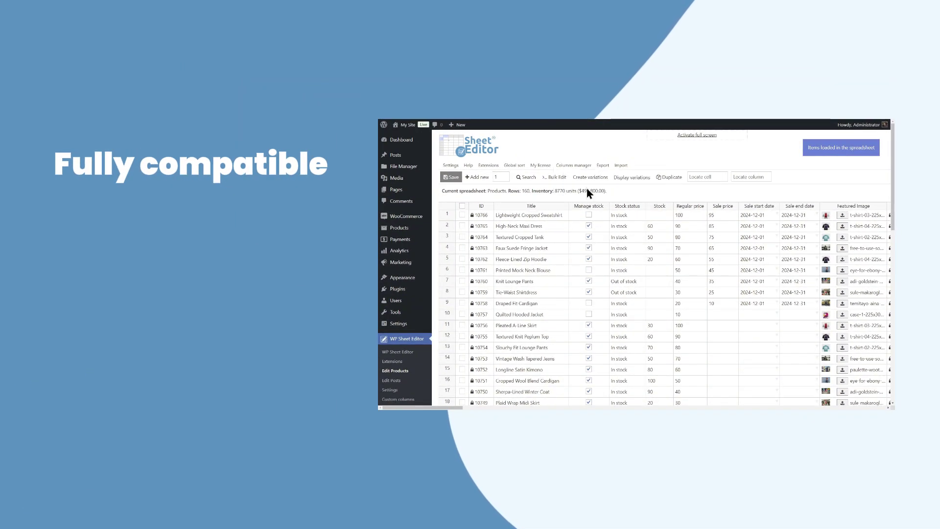
- Untick Manage stock for the maxi dress and cropped tank, and tick it for Quilted Hooded Jacket
left_click(589, 226)
left_click(588, 237)
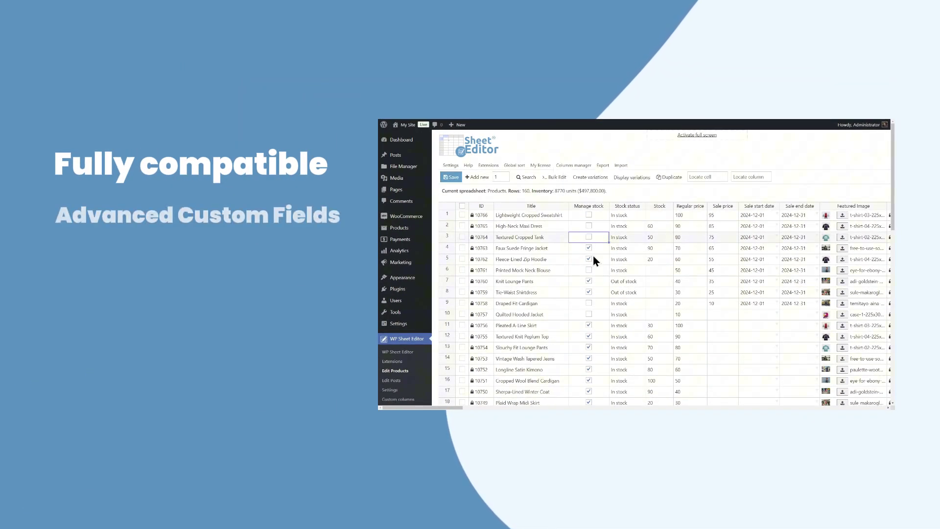
left_click(588, 314)
- Set Knit Lounge Pants and Tie-Waist Shirtdress to In stock, entering 25 as the pants' stock
double_click(623, 281)
left_click(629, 293)
double_click(629, 293)
left_click(630, 303)
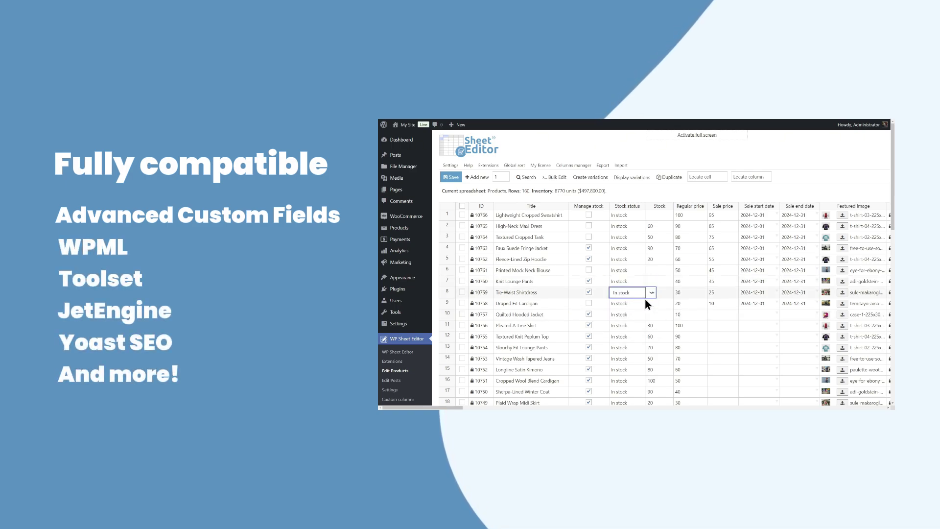
left_click(663, 284)
type("25")
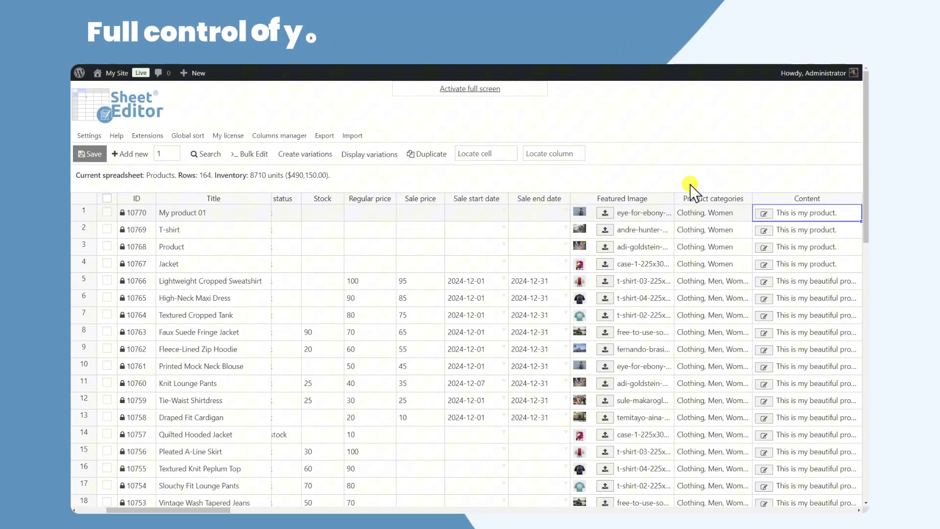
- Move right across the tag, colour, size, vendor, SKU and weight columns to Shipping class
key("Right")
key("Right")
key("Right")
key("Right")
key("Right")
key("Right")
key("Right")
key("Right")
key("Right")
key("Right")
key("Right")
key("Right")
key("Right")
key("Right")
key("Right")
key("Right")
key("Right")
key("Right")
key("Right")
key("Right")
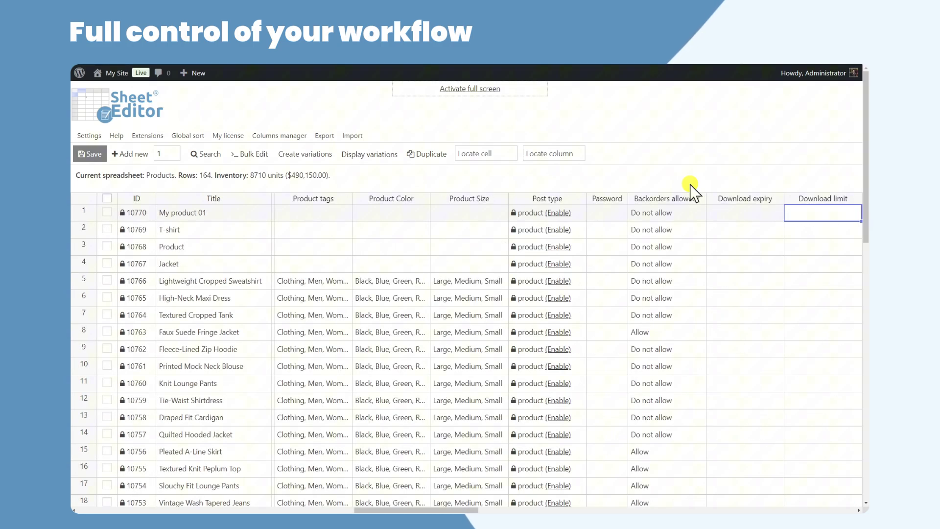
key("Right")
key("Right")
key("Right")
key("Right")
key("Right")
key("Right")
key("Right")
key("Right")
key("Right")
key("Right")
key("Right")
key("Right")
key("Right")
key("Right")
key("Right")
key("Right")
key("Right")
key("Right")
key("Right")
key("Right")
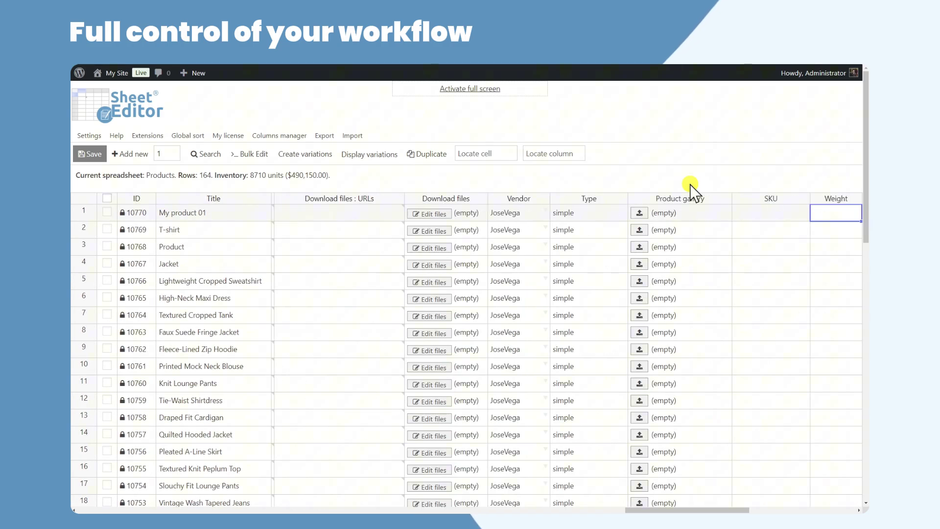
key("Right")
key("Right")
key("Right")
key("Right")
key("Right")
key("Right")
key("Right")
key("Right")
key("Right")
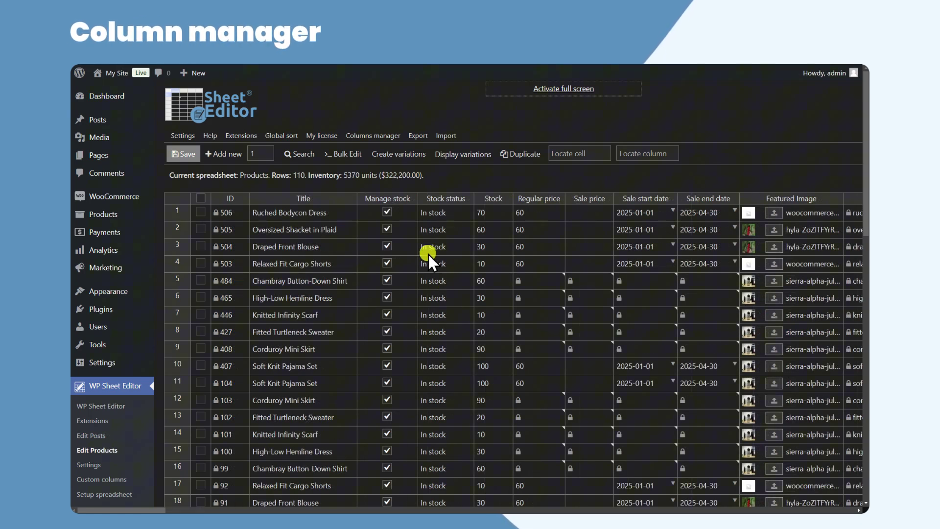
- Disable the Modified Date, URL Slug and WP Editor columns in the Columns manager
left_click(377, 136)
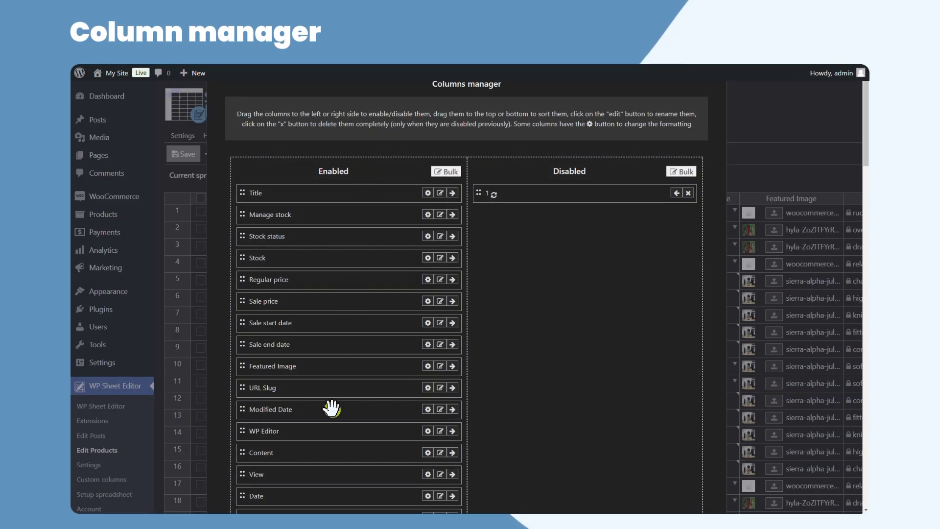
left_click_drag(331, 408, 563, 230)
left_click_drag(294, 387, 542, 255)
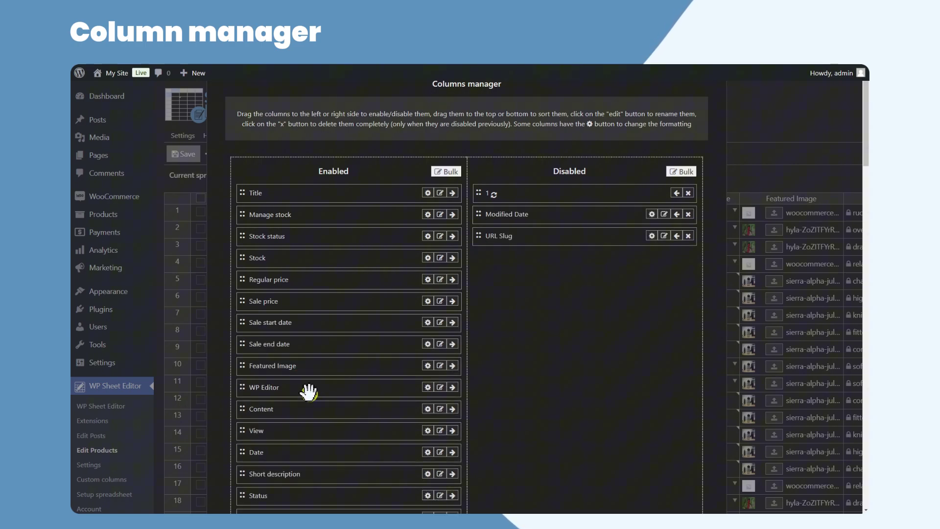
left_click_drag(309, 392, 568, 289)
- Rename the Title column to 'Product title' and apply the layout as 'My setup'
left_click(440, 198)
type("Pro")
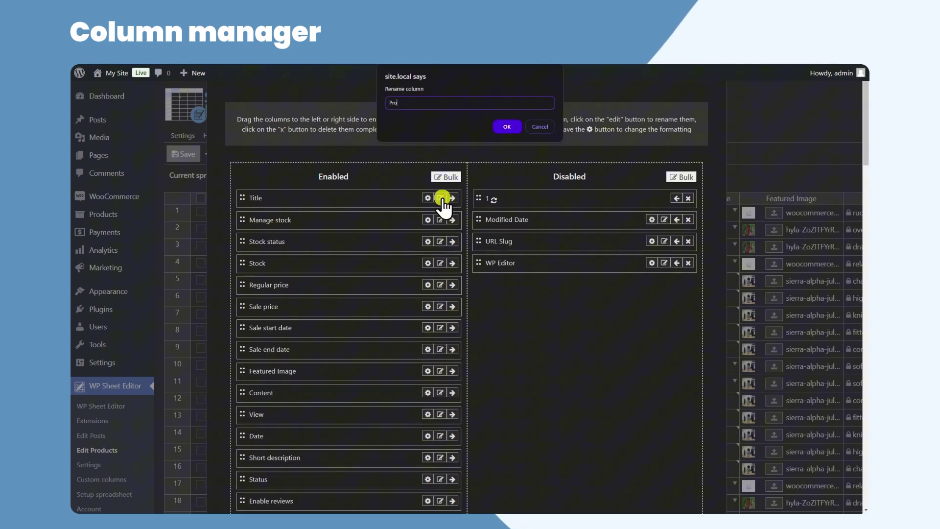
type("duct title")
left_click(502, 128)
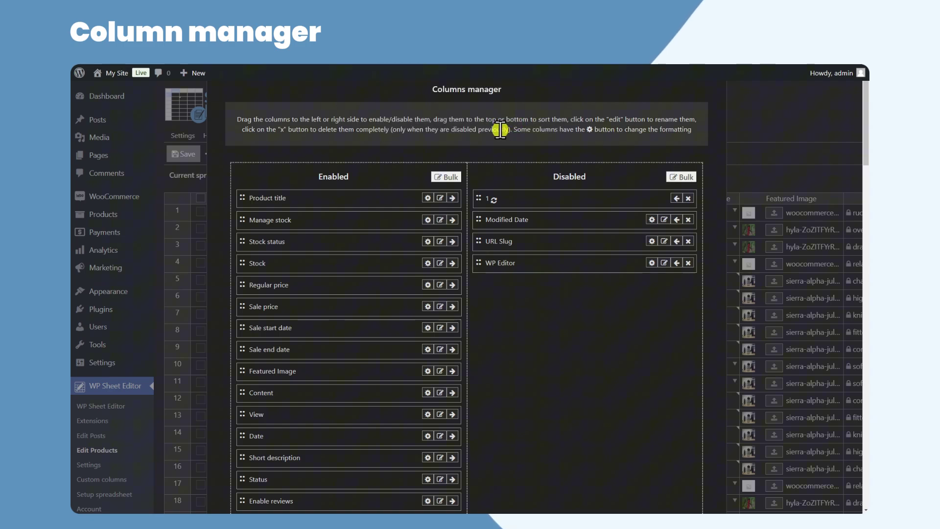
scroll(500, 129, "down", 20)
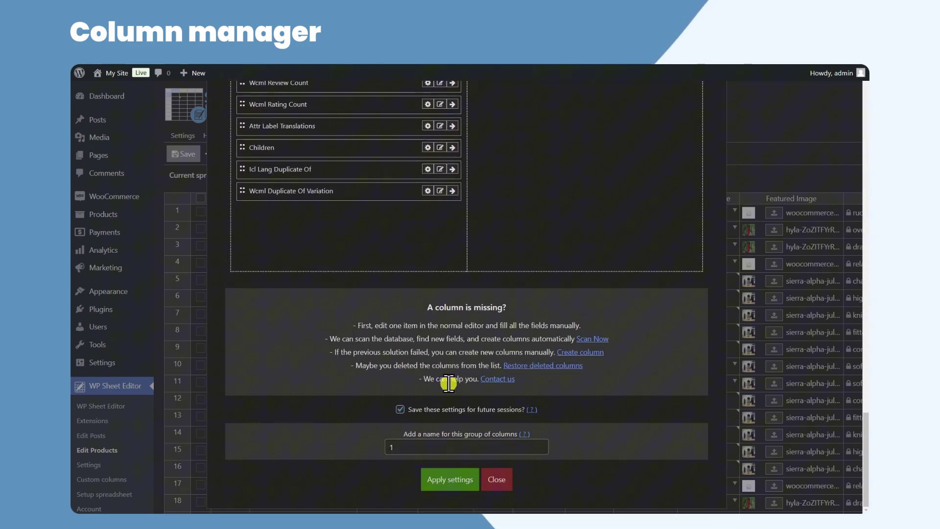
triple_click(438, 449)
type("My setup")
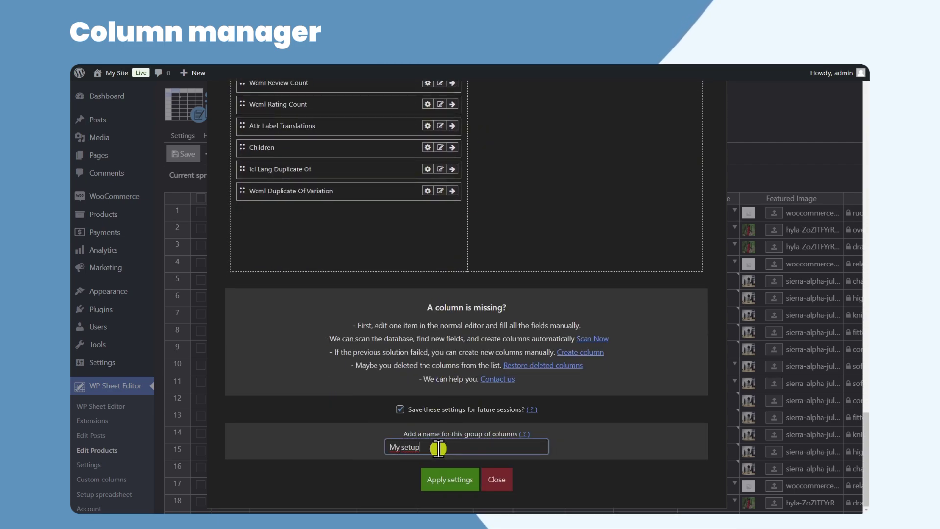
left_click(459, 479)
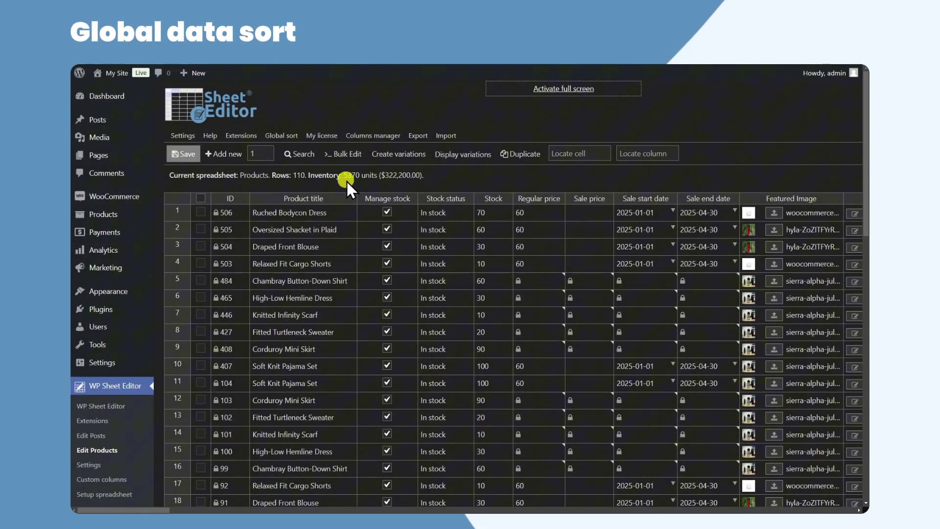
- Apply a global sort of SKU : ASC to all 110 products
left_click(283, 140)
left_click(285, 149)
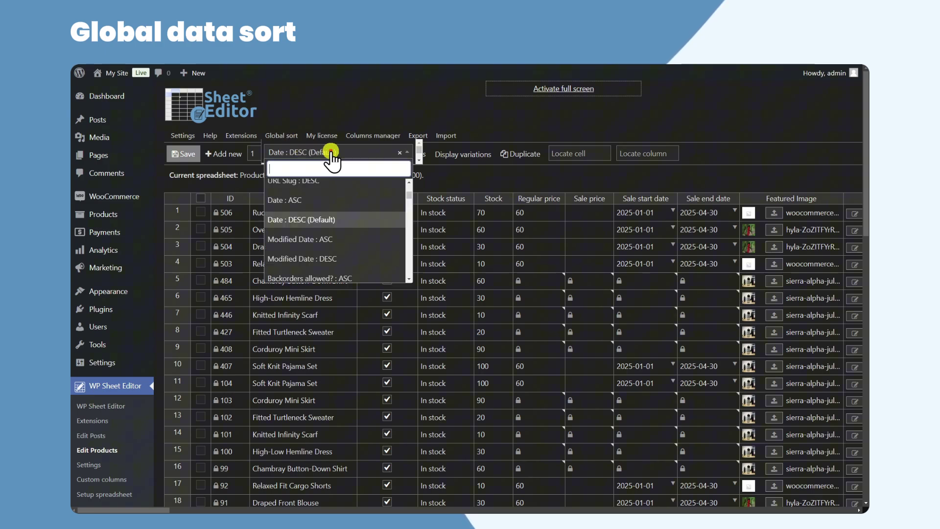
scroll(364, 211, "up", 2)
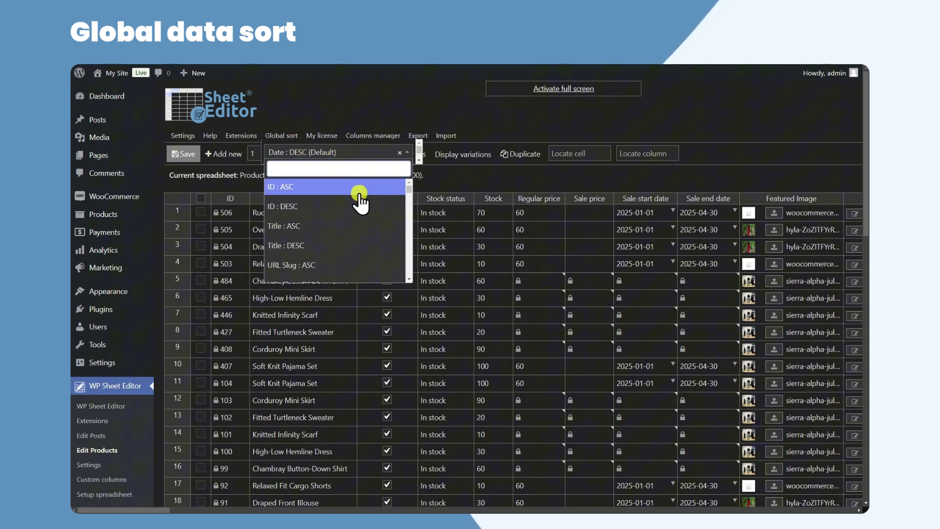
scroll(360, 230, "down", 5)
scroll(359, 230, "down", 10)
scroll(358, 221, "up", 1)
left_click(357, 220)
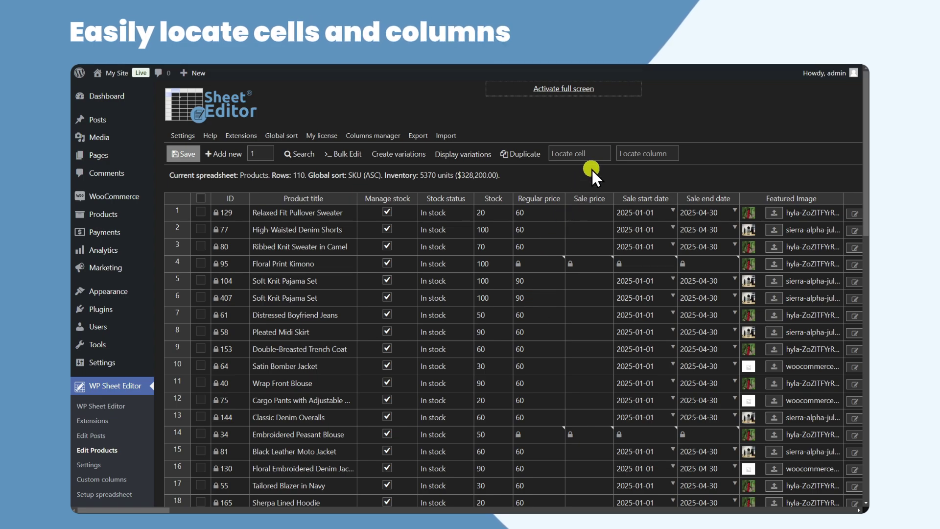
- Locate 'kim' cells, select the Floral Print Kimono title, then jump to the SKU column
left_click(597, 154)
type("kimono")
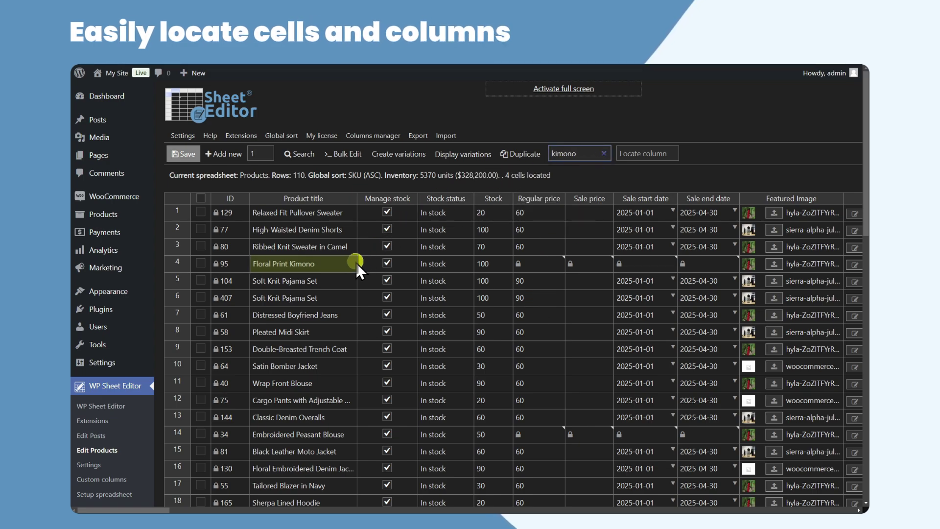
left_click(356, 266)
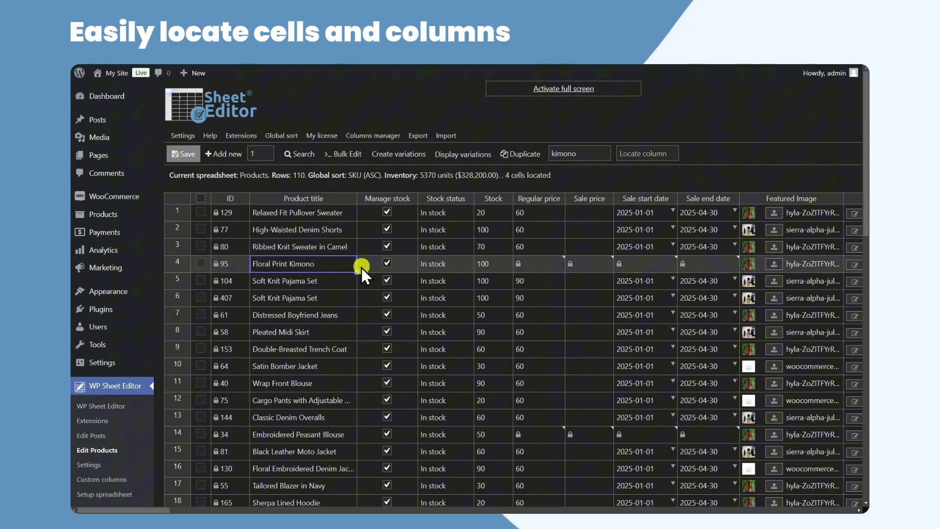
left_click(645, 152)
type("SKU")
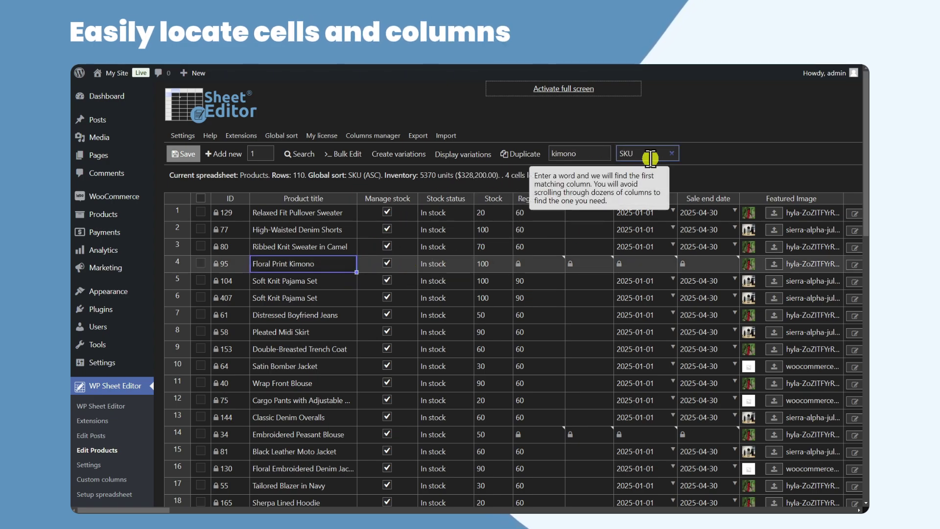
key("Return")
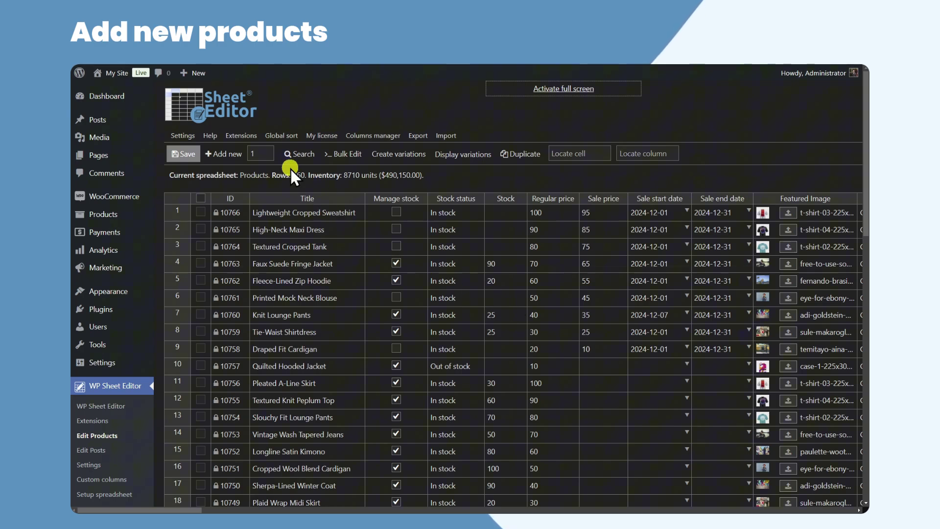
- Add four new product rows and give My product 01 a featured image from the media library
left_click(225, 154)
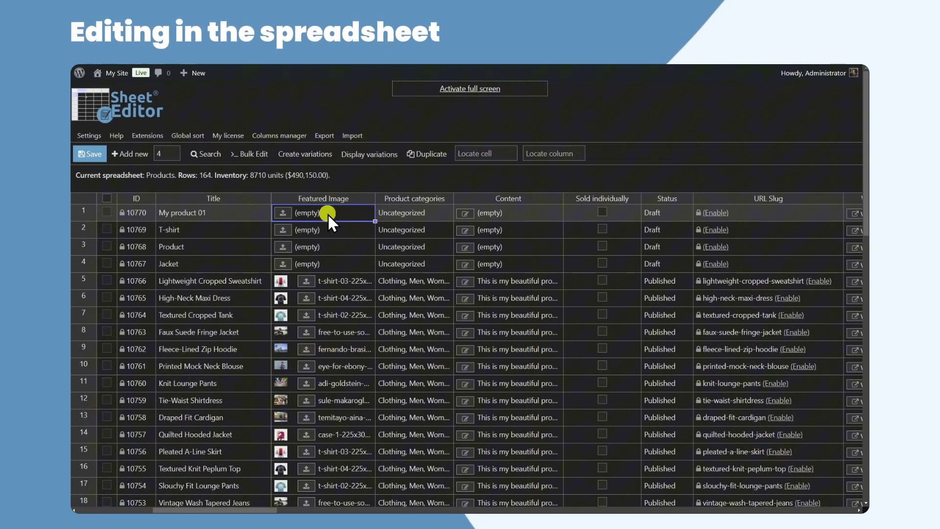
left_click(283, 212)
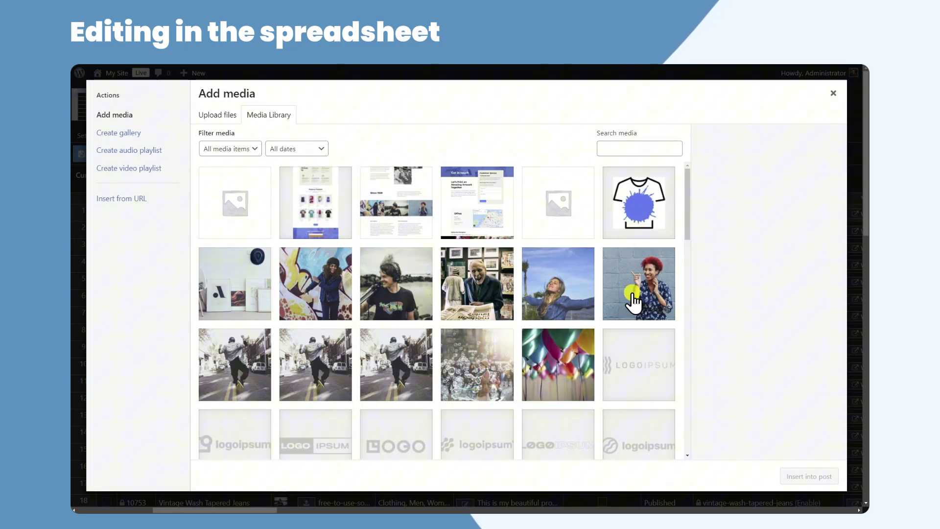
left_click(642, 292)
left_click(803, 477)
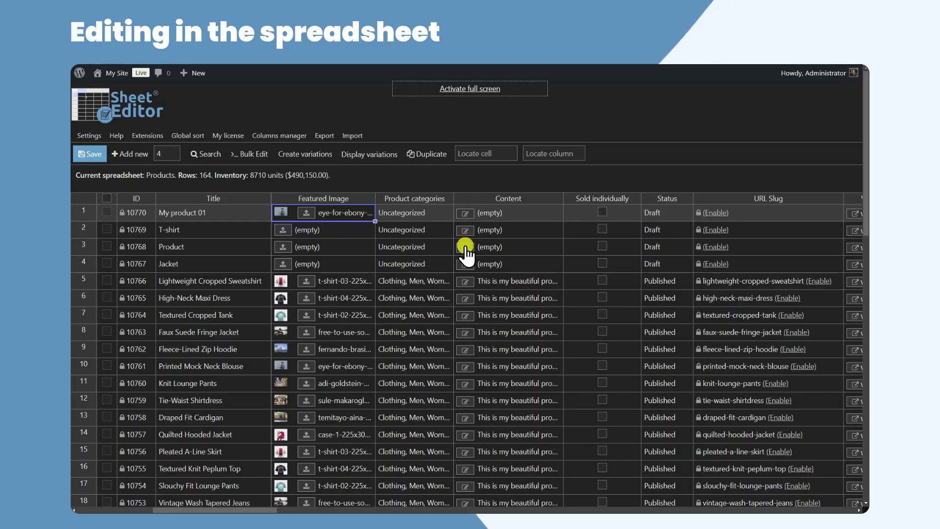
- Set My product 01's categories to Clothing and Women, removing Uncategorized
double_click(436, 212)
left_click(440, 226)
left_click(509, 212)
left_click(442, 245)
left_click(430, 212)
left_click(430, 231)
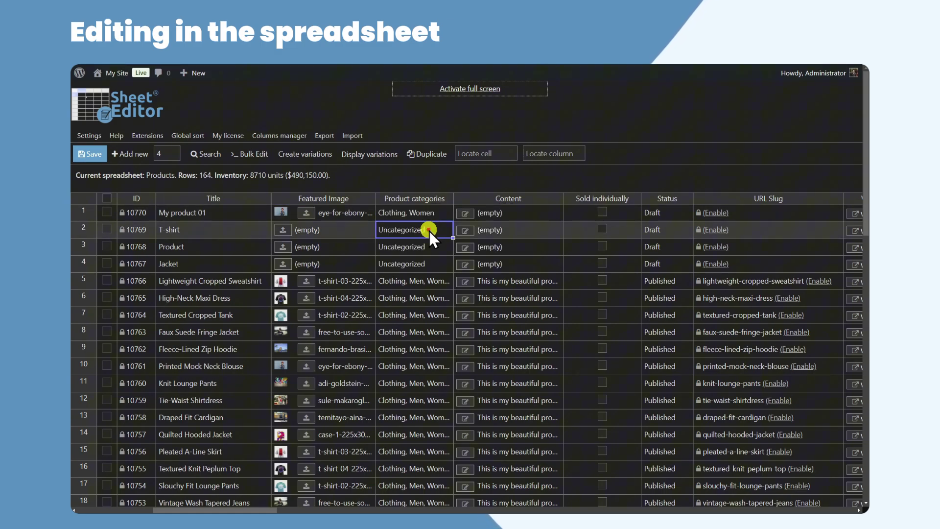
- Paste the product description text into My product 01's content editor
left_click(466, 213)
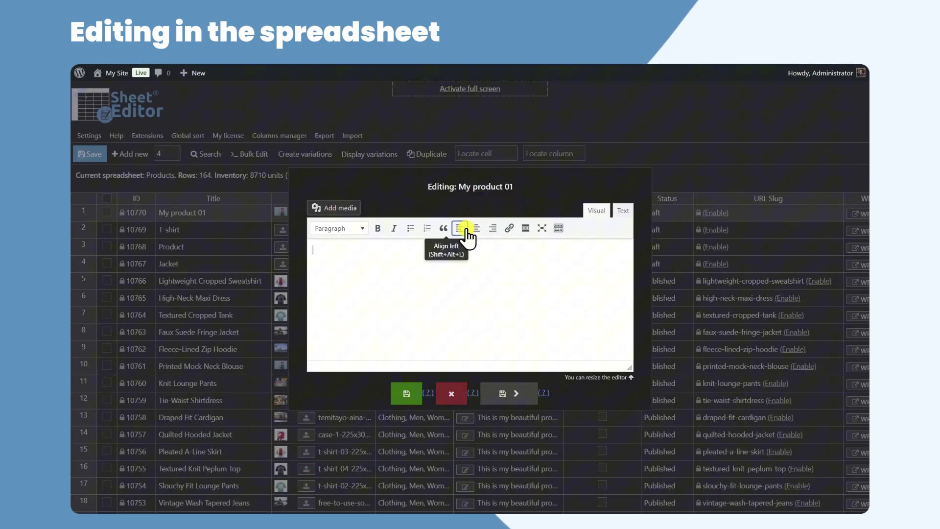
left_click(523, 279)
type("This is my product.")
left_click(416, 392)
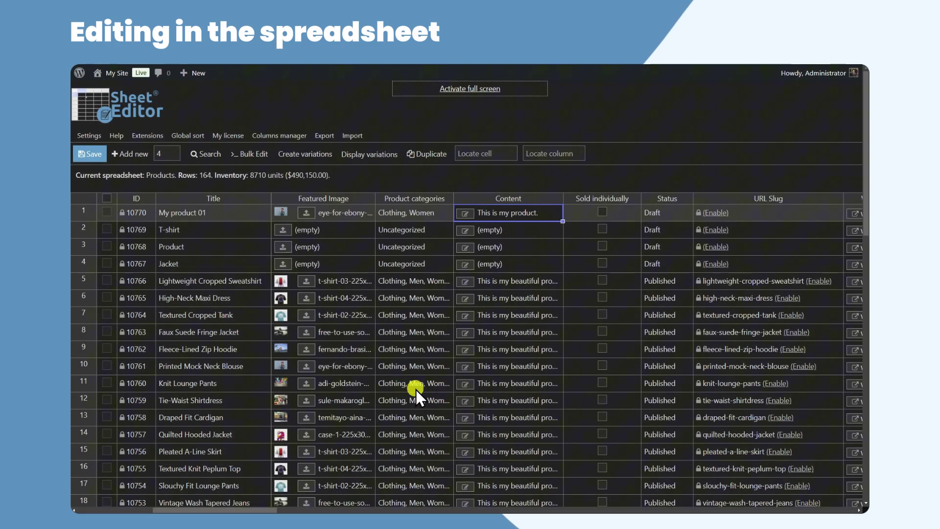
- Mark My product 01 sold individually and Published, then save all product changes
left_click(602, 212)
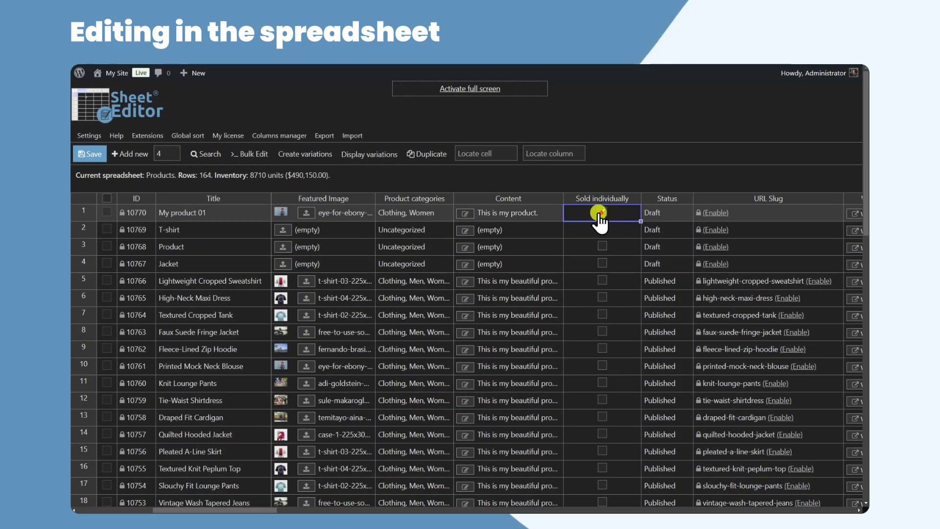
left_click(675, 214)
left_click(675, 213)
left_click(676, 214)
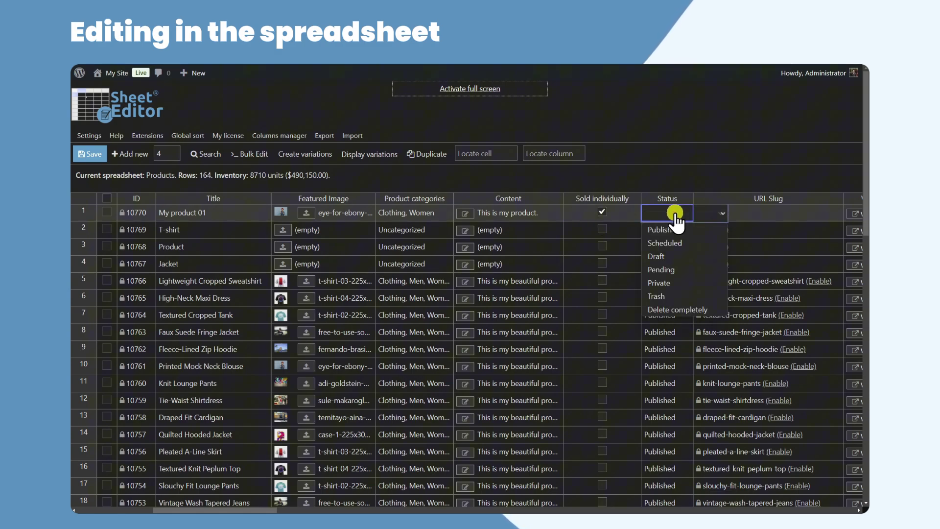
left_click(680, 232)
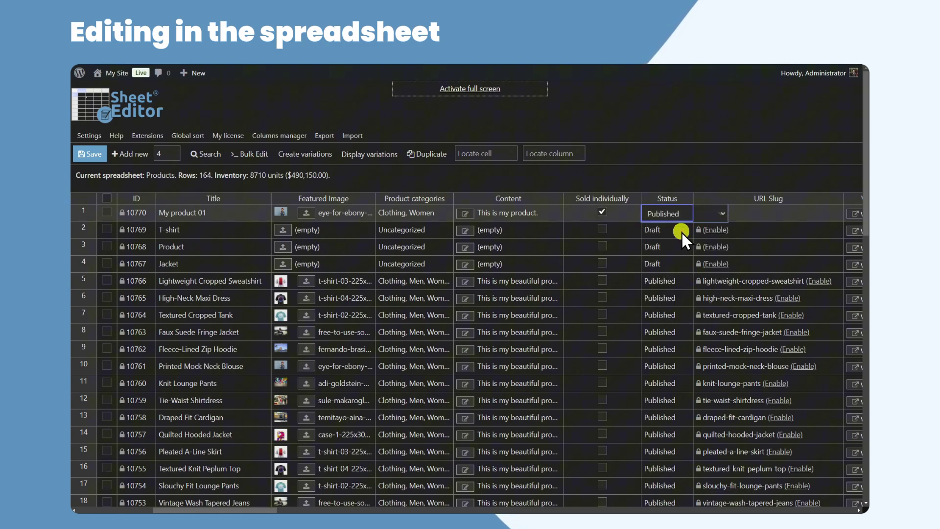
left_click(439, 283)
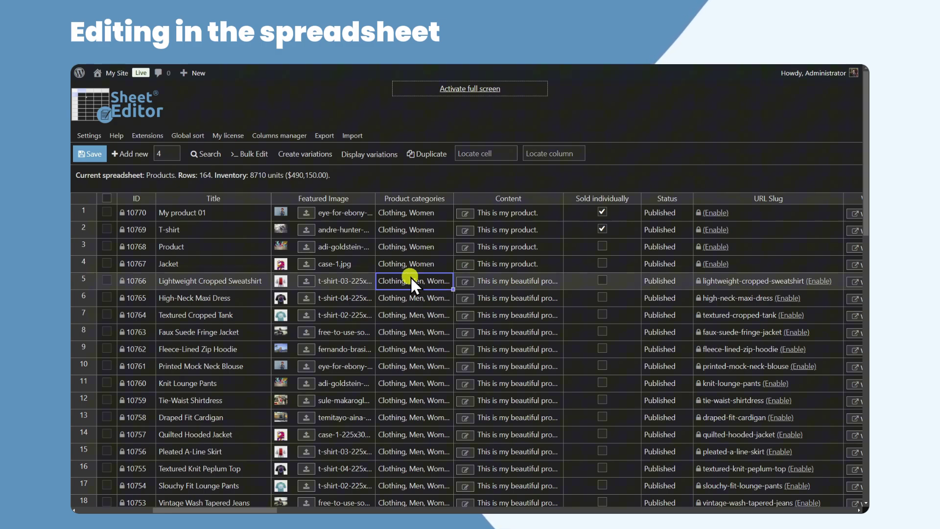
left_click(104, 160)
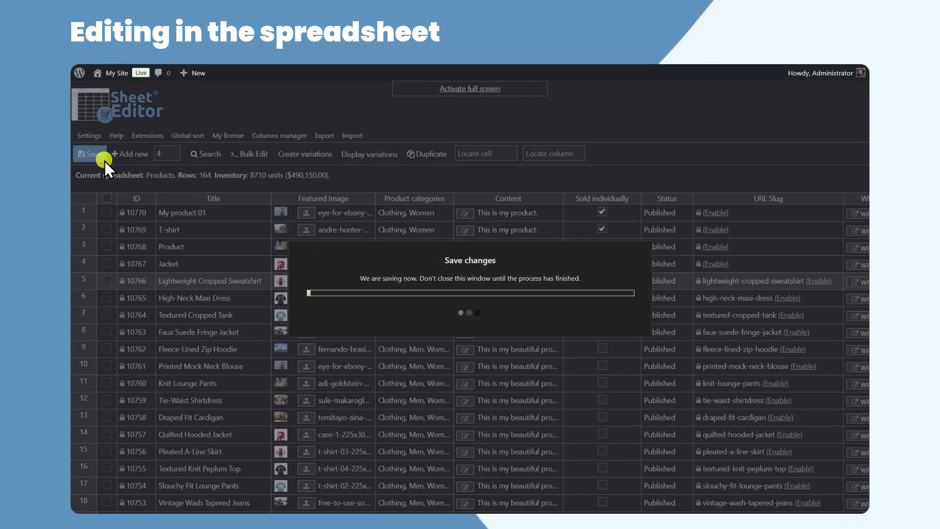
key("Escape")
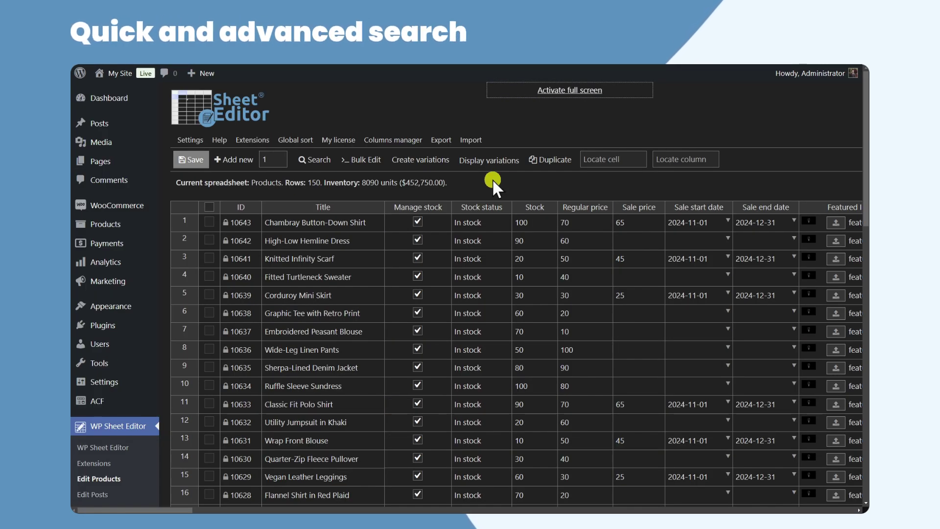
- Run a quick keyword search for 'shirt'
left_click(324, 162)
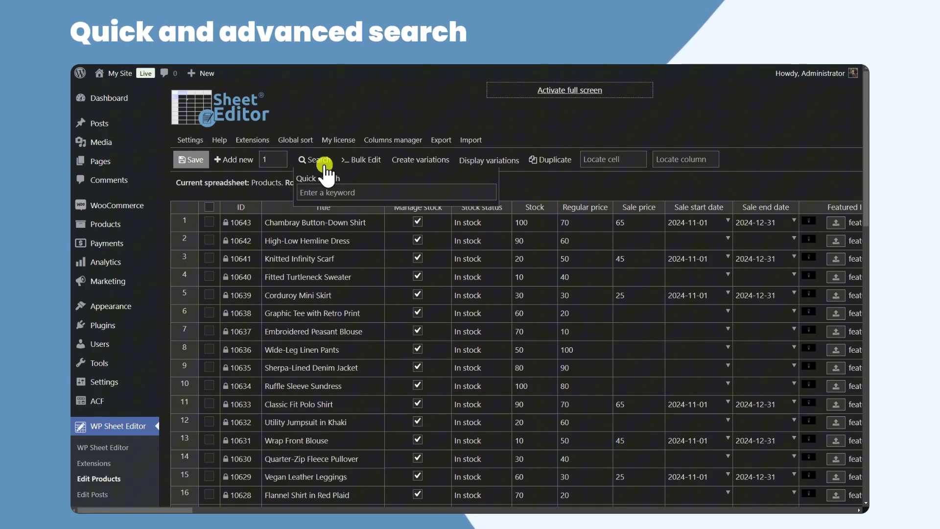
left_click(363, 194)
type("shirt")
key("Return")
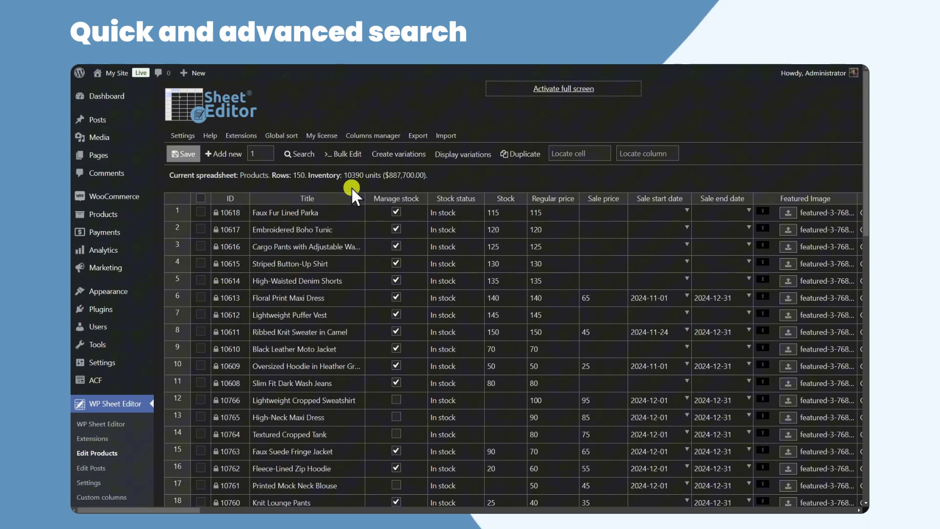
- In the full search, enter keyword 'T-shirt' and filter by the Women category
left_click(297, 155)
left_click(462, 231)
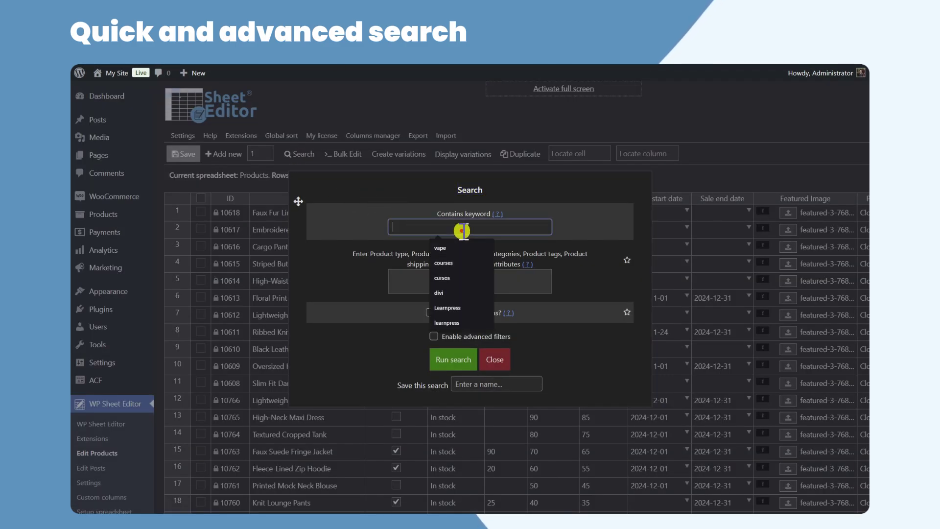
type("T-shirt")
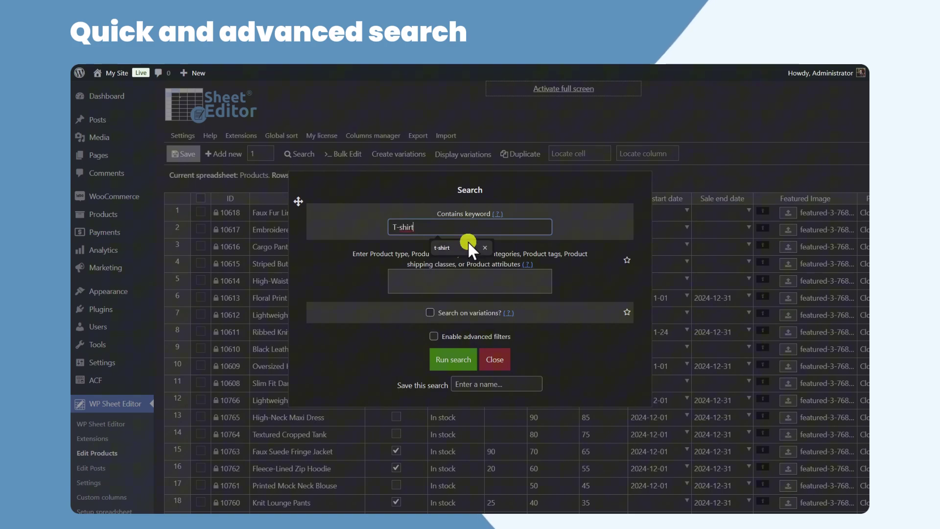
left_click(477, 283)
type("Women")
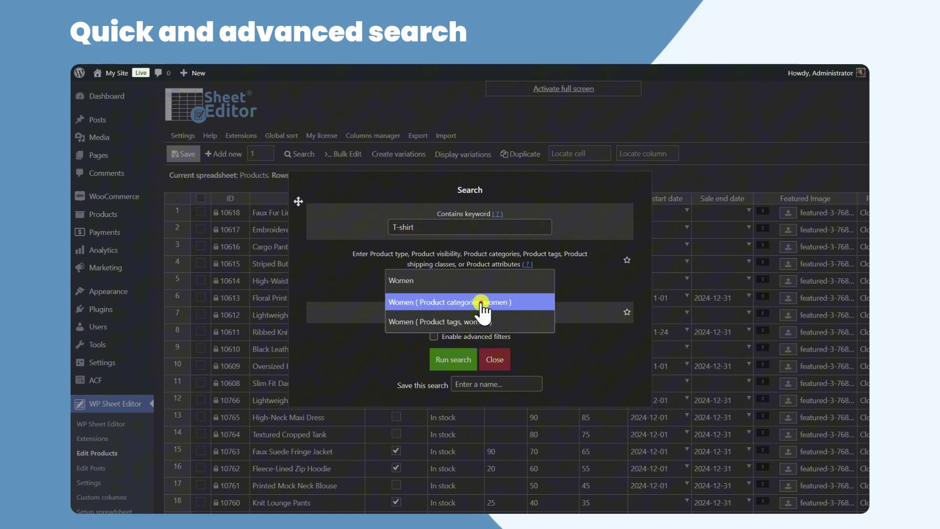
left_click(484, 300)
- Enable advanced filters and add the condition Regular price greater than 100
left_click(434, 336)
scroll(436, 338, "down", 3)
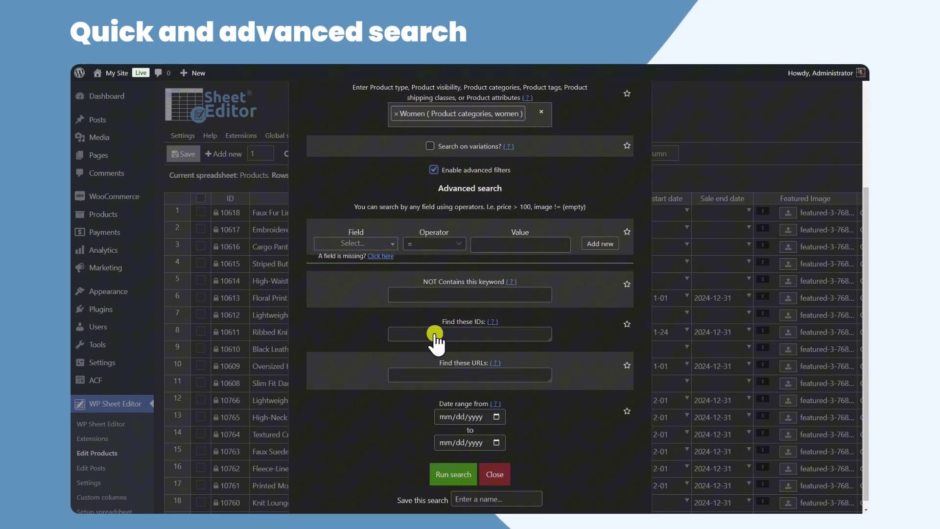
left_click(398, 245)
type("reg")
left_click(367, 283)
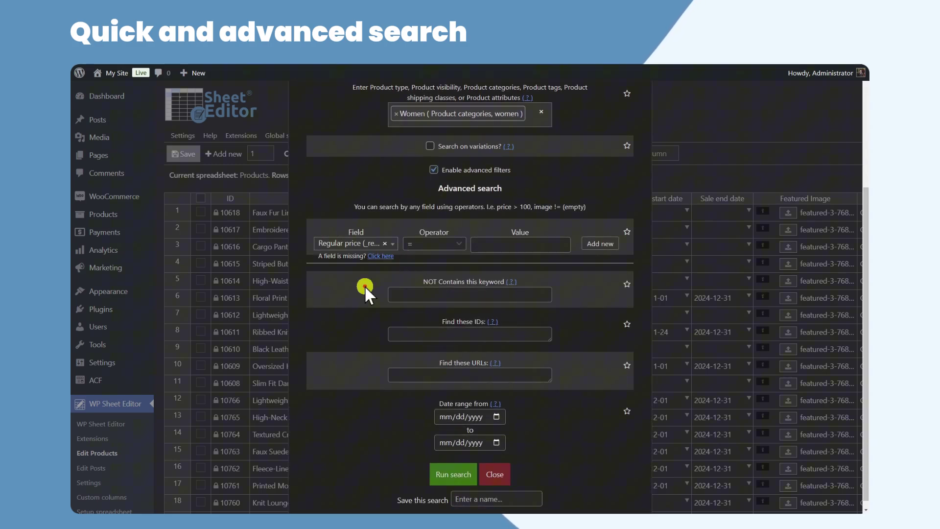
left_click(434, 245)
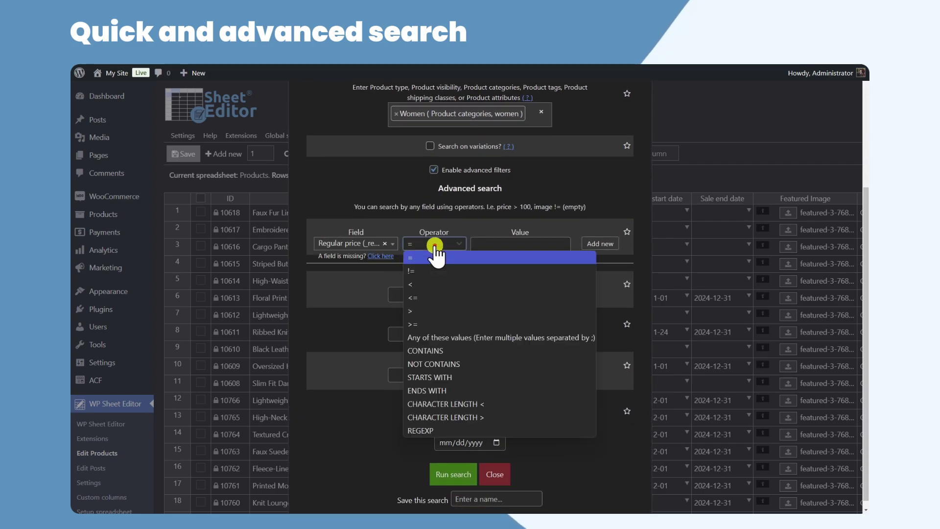
left_click(436, 308)
left_click(519, 245)
type("100")
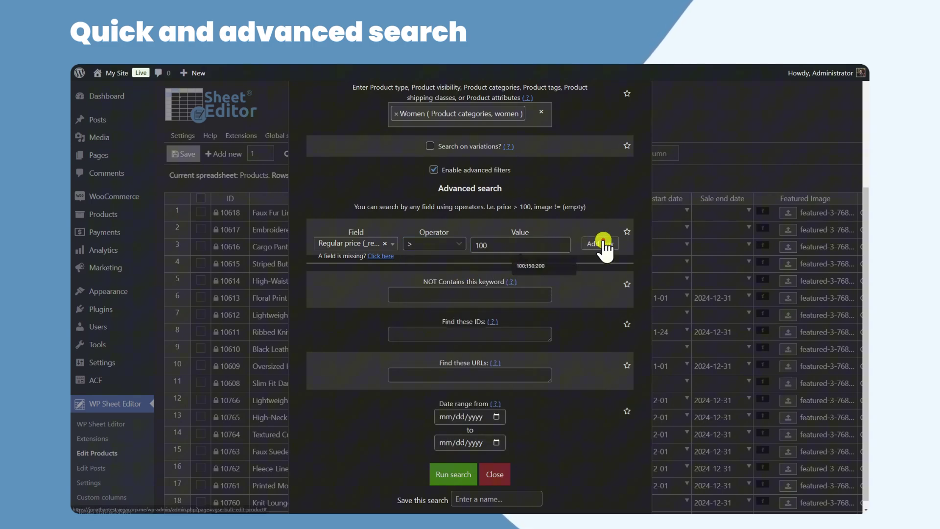
- Add a second condition requiring Status = Published
left_click(600, 243)
left_click(367, 284)
type("status")
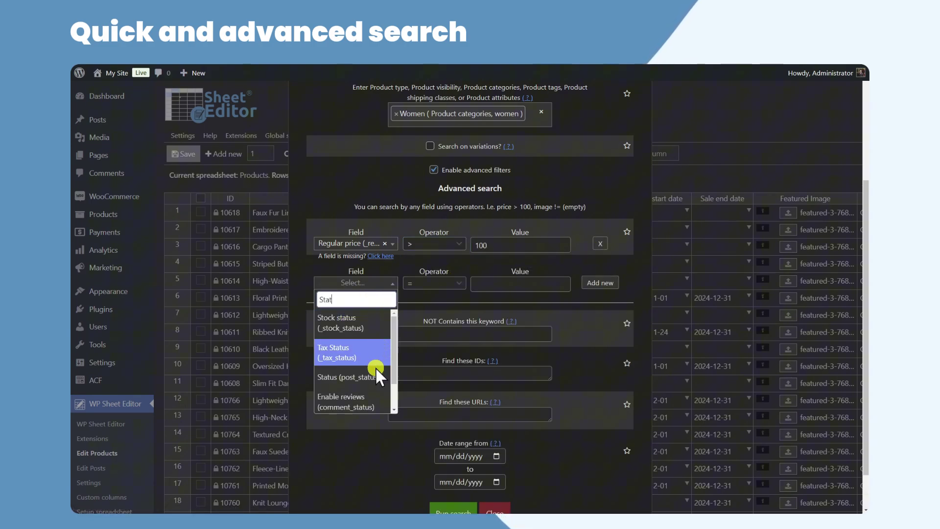
left_click(374, 367)
left_click(532, 286)
left_click(531, 300)
- Set the date range from 10/01/2024 to 10/31/2024
scroll(530, 310, "down", 1)
left_click(496, 408)
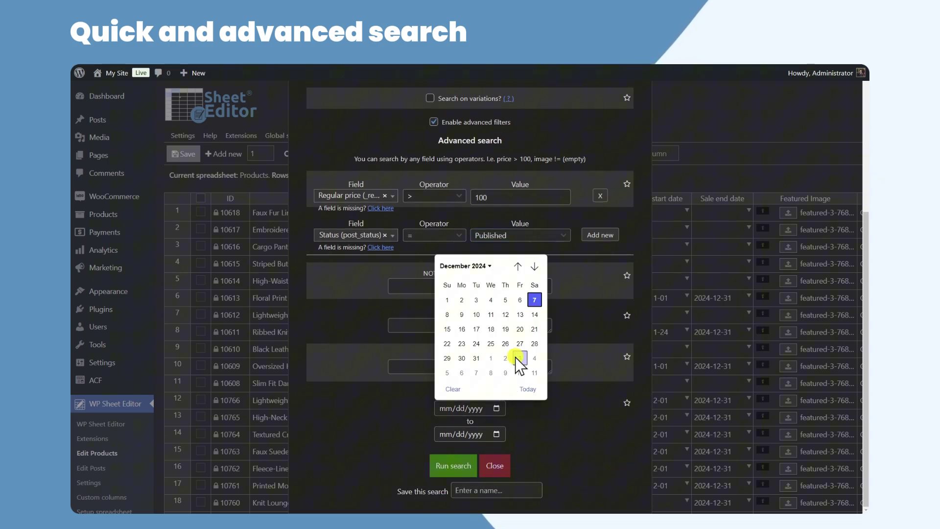
left_click(517, 267)
left_click(517, 267)
left_click(477, 297)
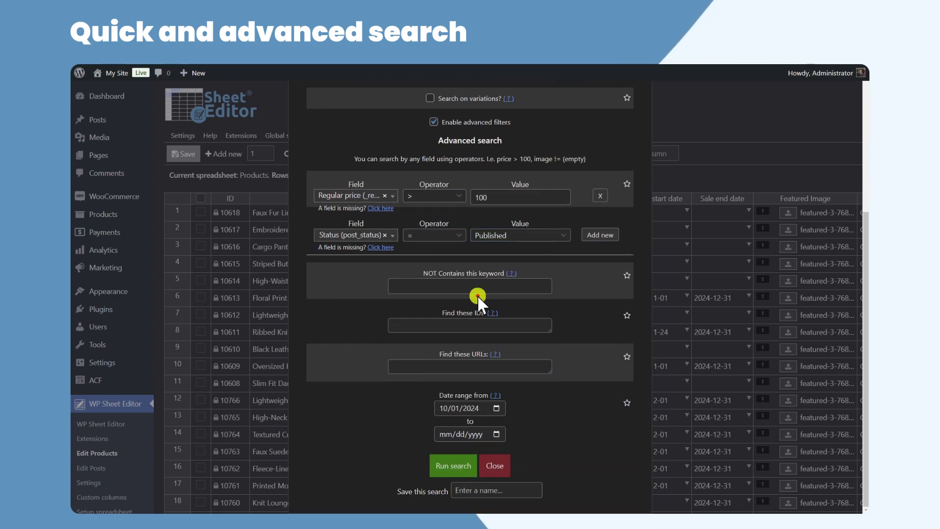
left_click(497, 433)
left_click(518, 292)
left_click(518, 291)
left_click(506, 384)
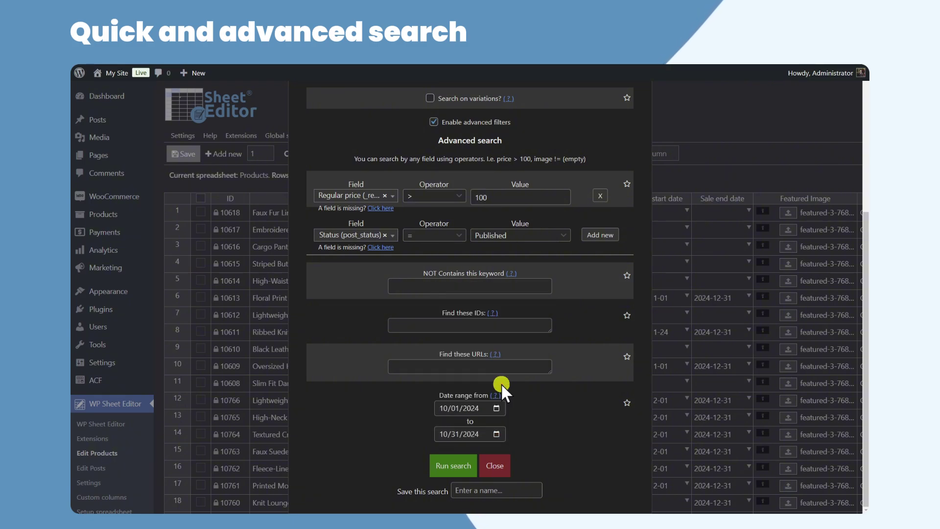
- Run the search for the 25 Women T-shirts and tick rows 3, 5 and 8
left_click(457, 464)
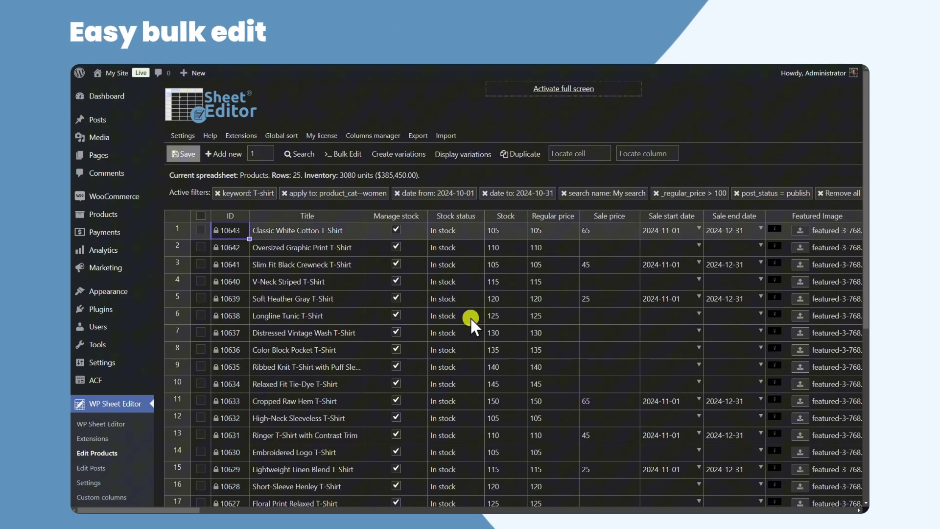
left_click(201, 265)
left_click(201, 298)
left_click(200, 349)
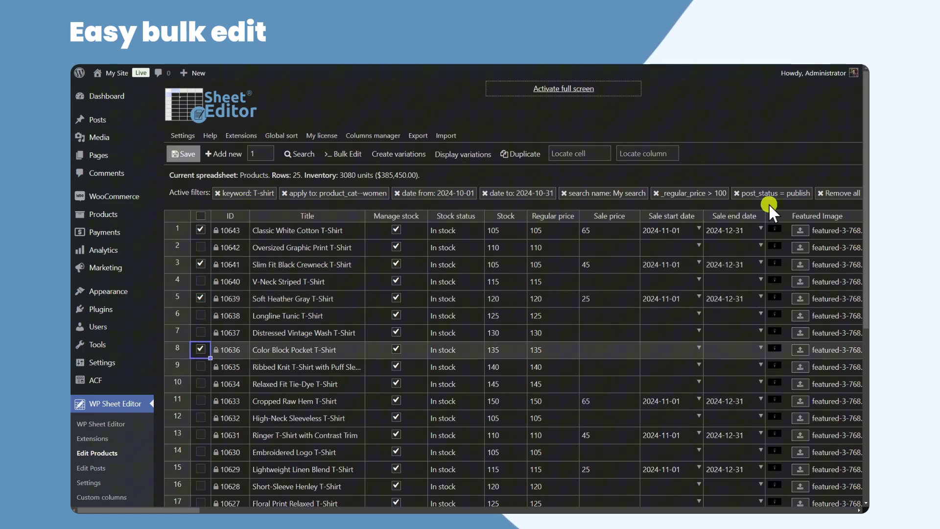
- Start a bulk edit on all 25 search results with Sale price as the field
left_click(342, 155)
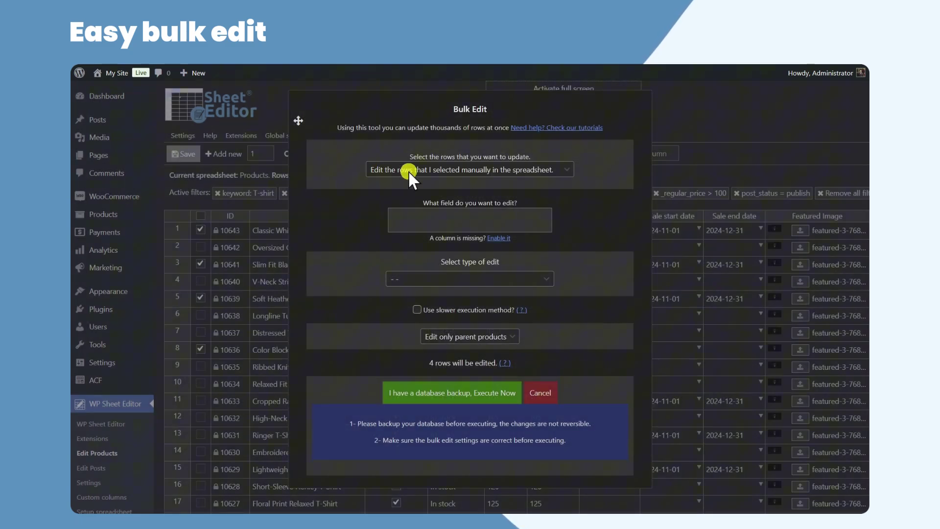
left_click(477, 170)
left_click(518, 198)
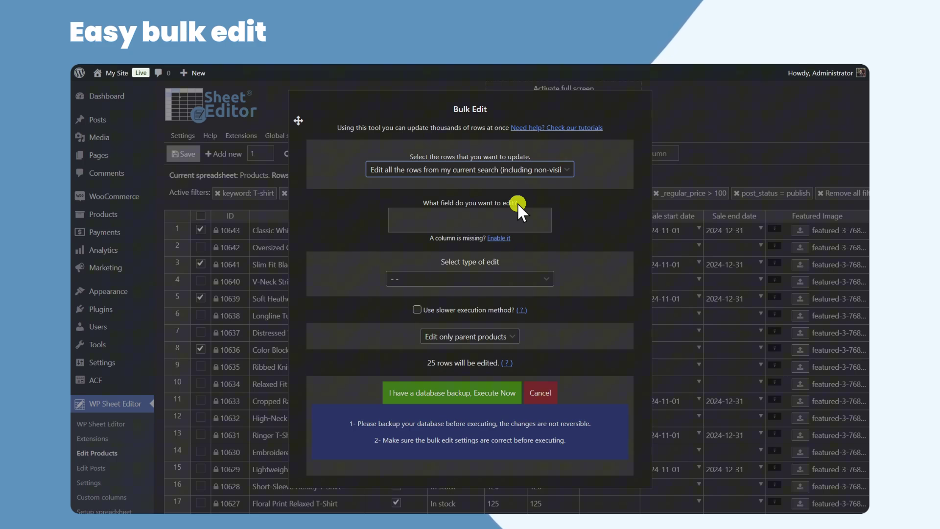
left_click(501, 219)
type("sal")
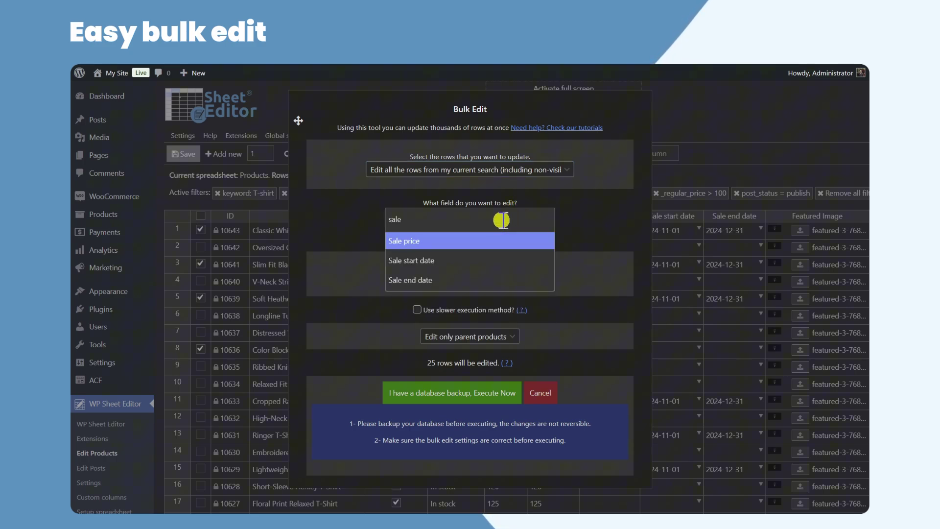
type("e")
left_click(503, 240)
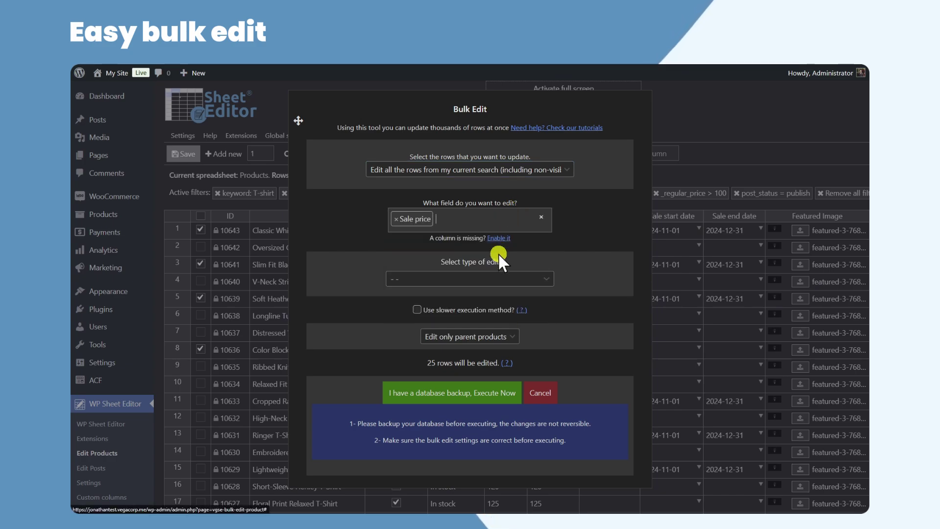
- Apply 'Copy regular price and decrease by percentage' with 5, then review the Sale price column
left_click(489, 279)
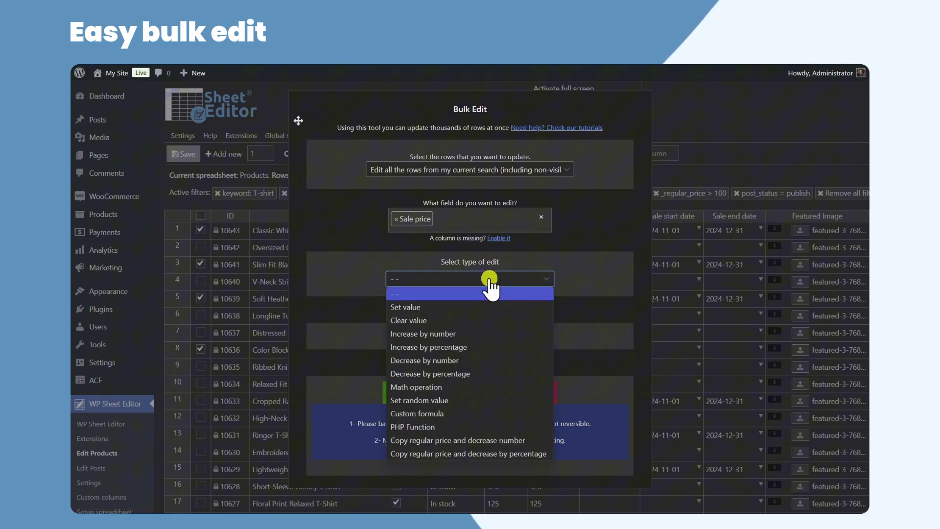
left_click(521, 451)
left_click(512, 314)
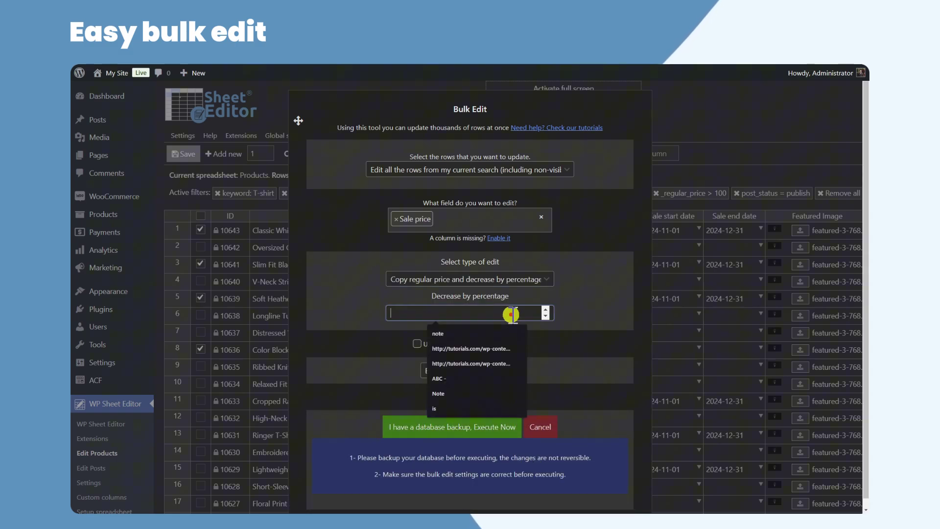
type("5")
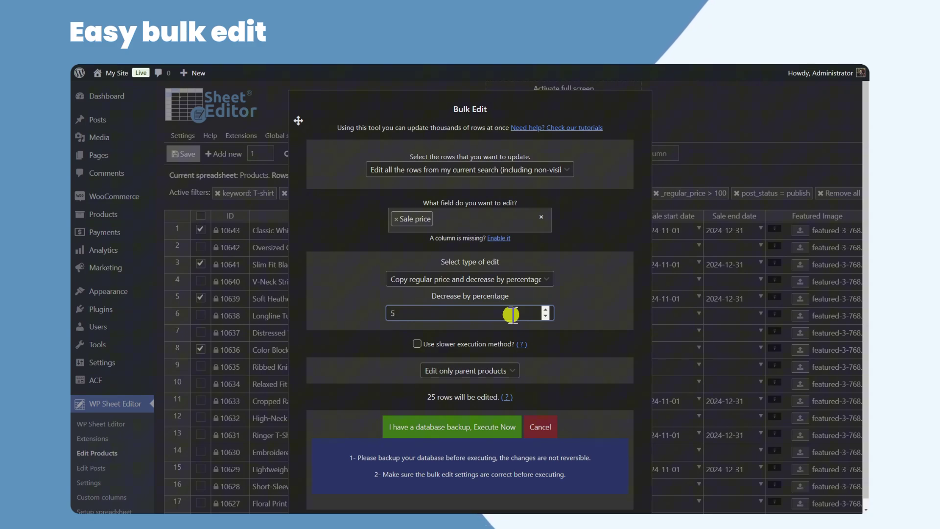
left_click(473, 428)
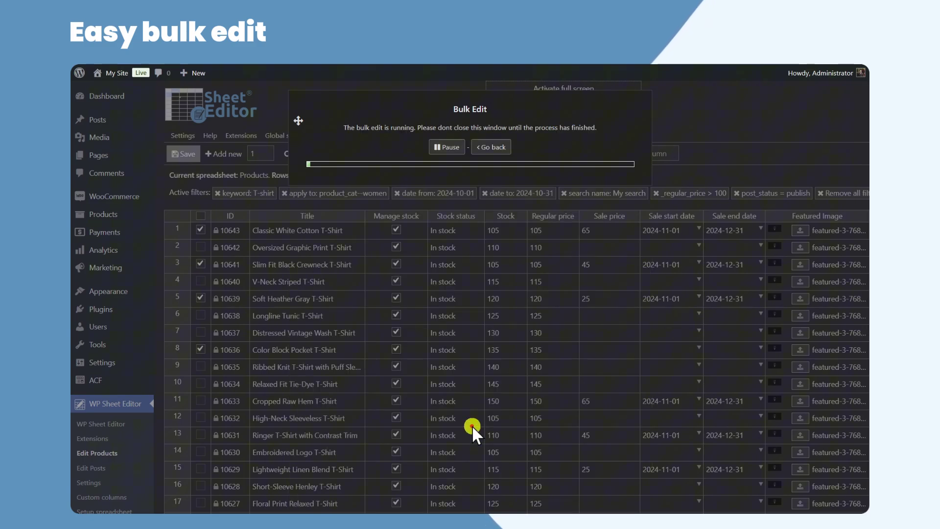
left_click(466, 203)
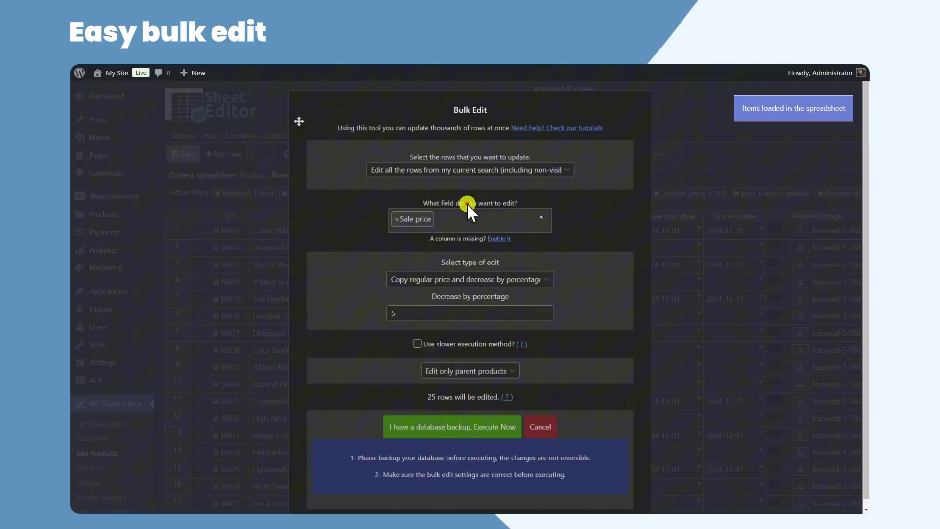
left_click(632, 217)
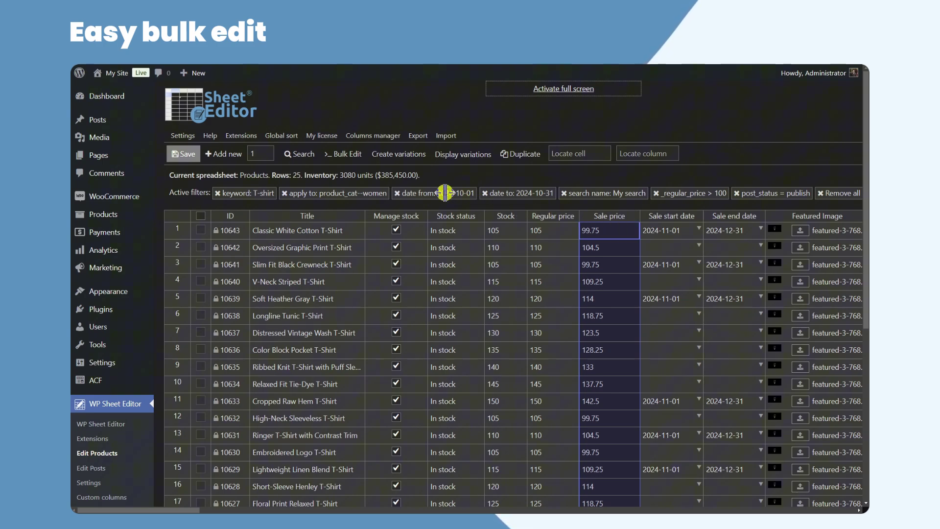
- Bulk-set the Sale start date to 12/10/2024 on all filtered rows
left_click(348, 152)
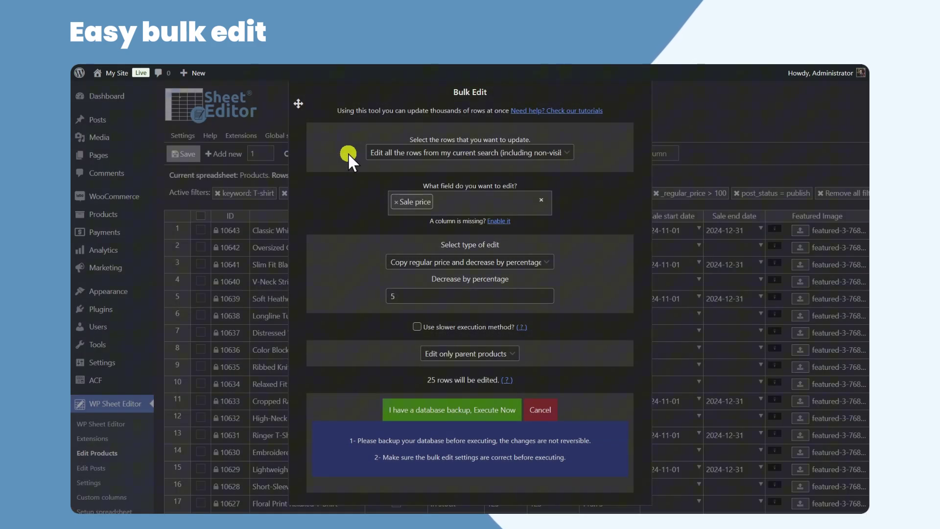
left_click(395, 202)
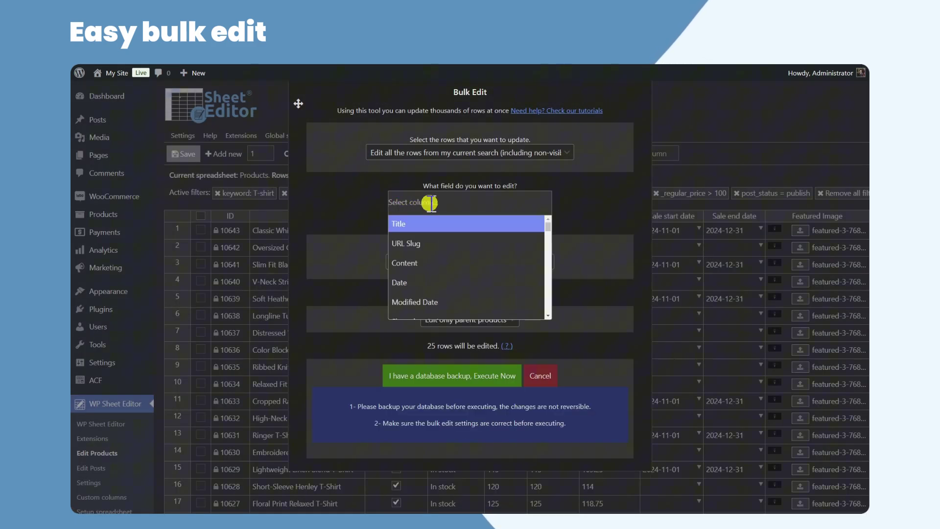
type("start")
left_click(442, 218)
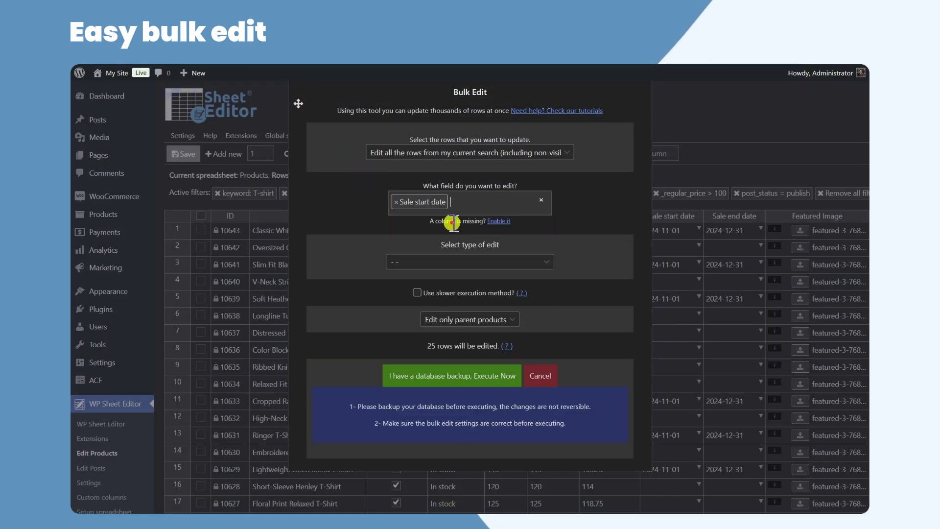
left_click(492, 263)
left_click(489, 285)
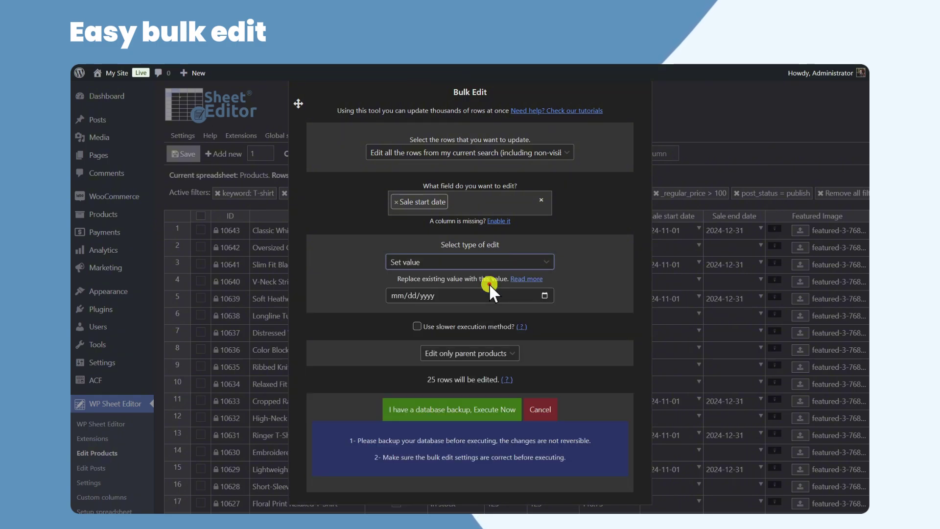
left_click(544, 294)
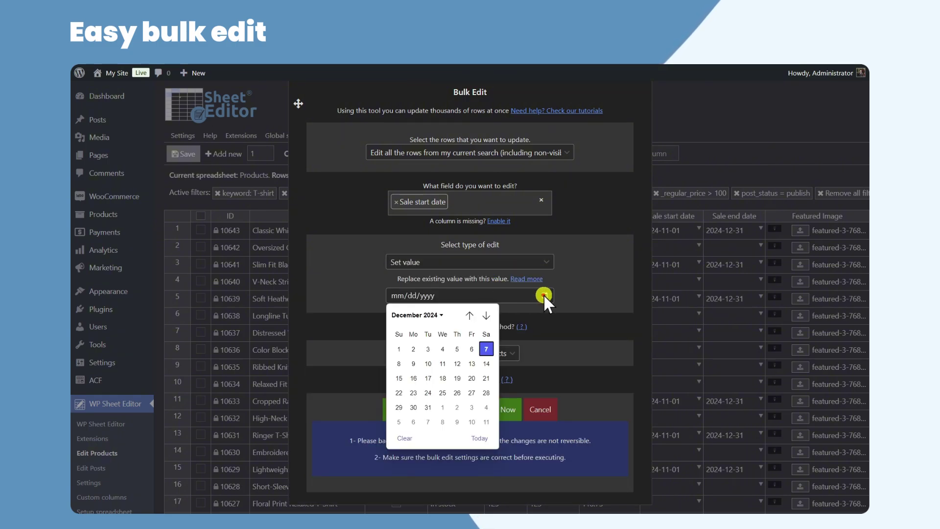
left_click(428, 363)
left_click(456, 411)
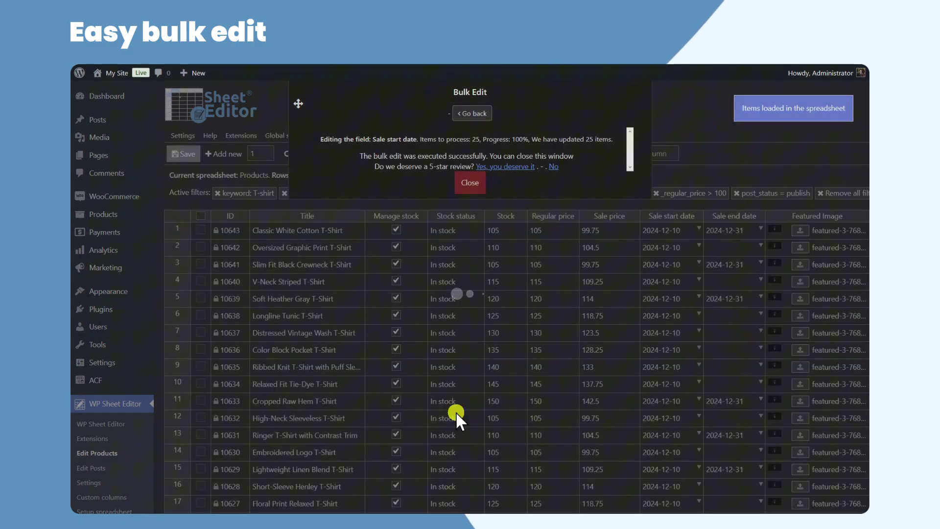
left_click(470, 184)
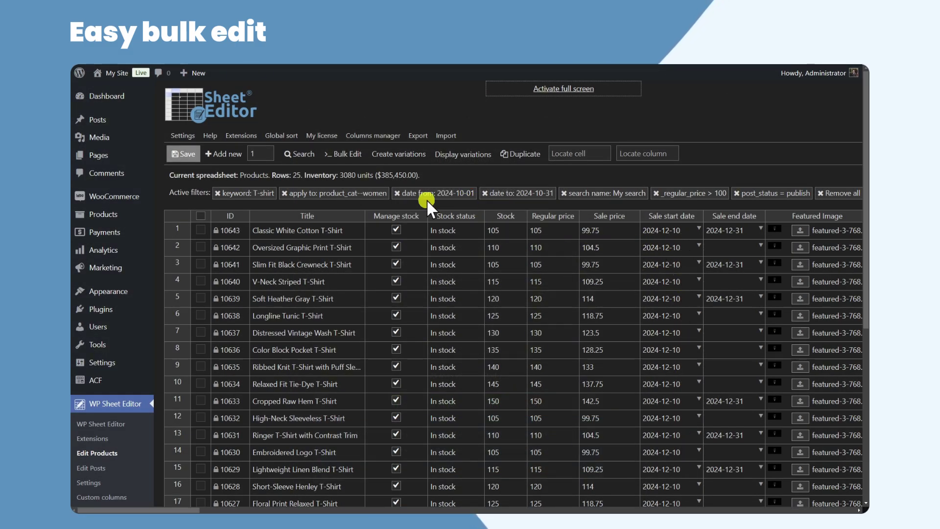
- Bulk-set the Sale end date to 12/31/2024 and widen that column to check it
left_click(346, 154)
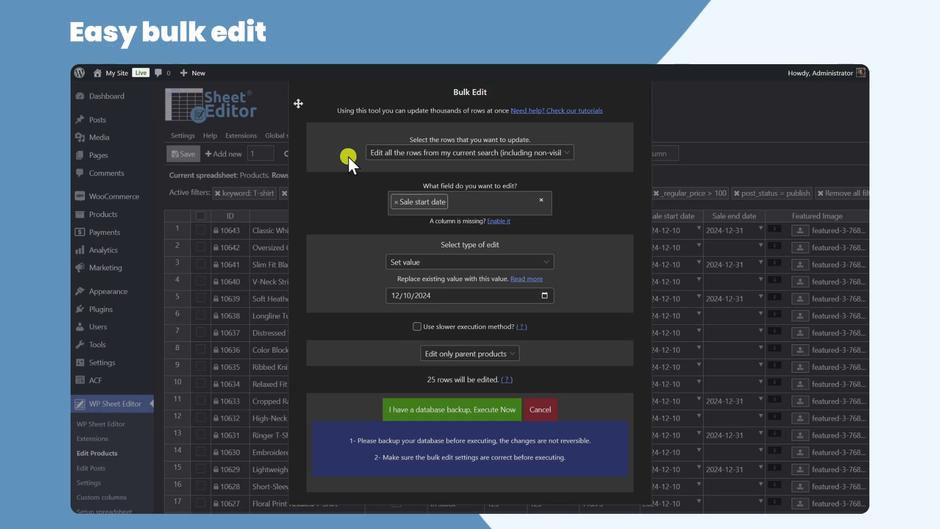
left_click(397, 206)
type("end")
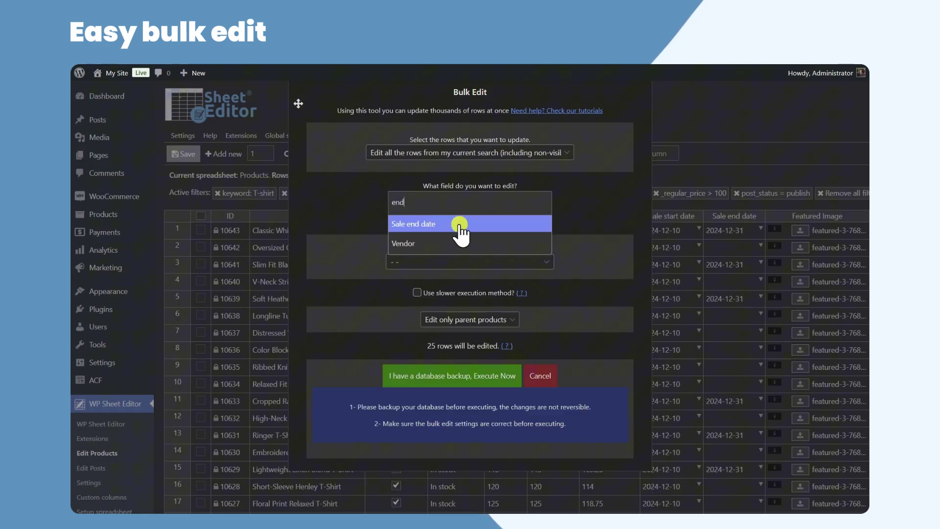
left_click(461, 224)
left_click(489, 261)
left_click(491, 287)
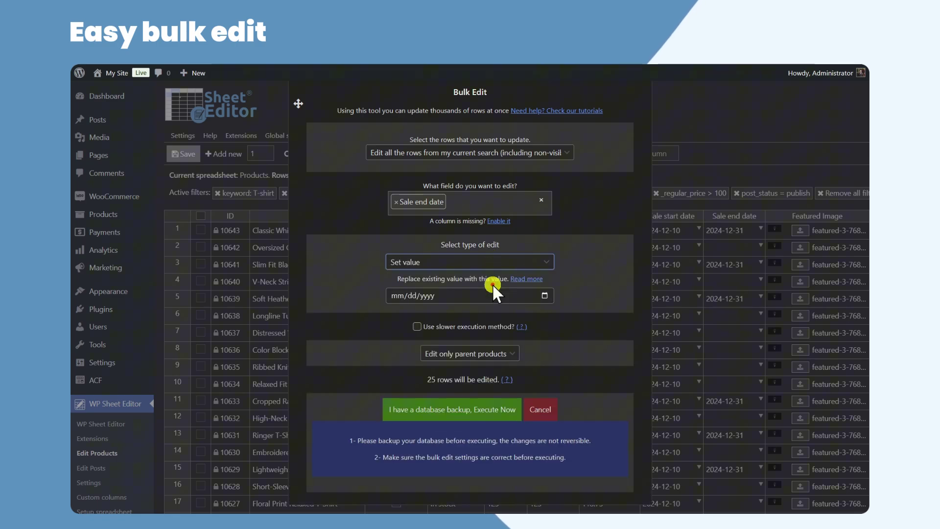
left_click(542, 295)
left_click(427, 398)
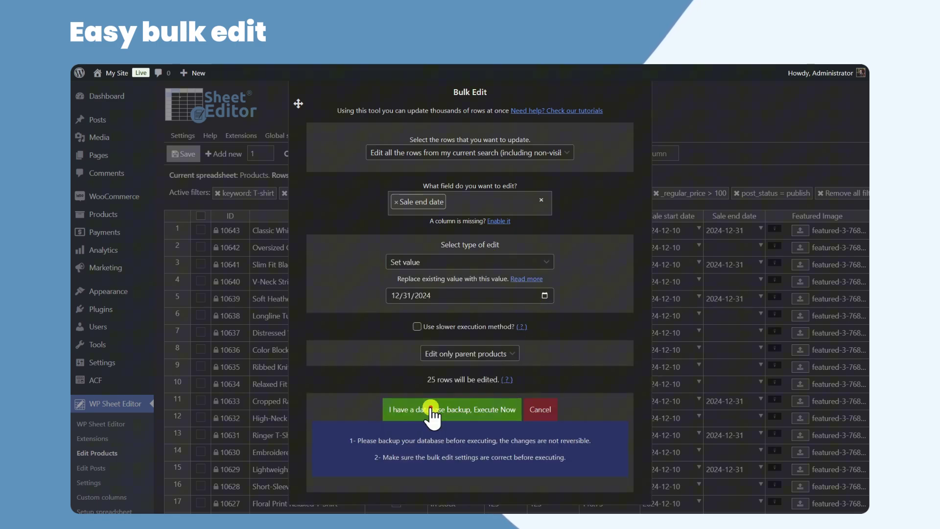
left_click(449, 410)
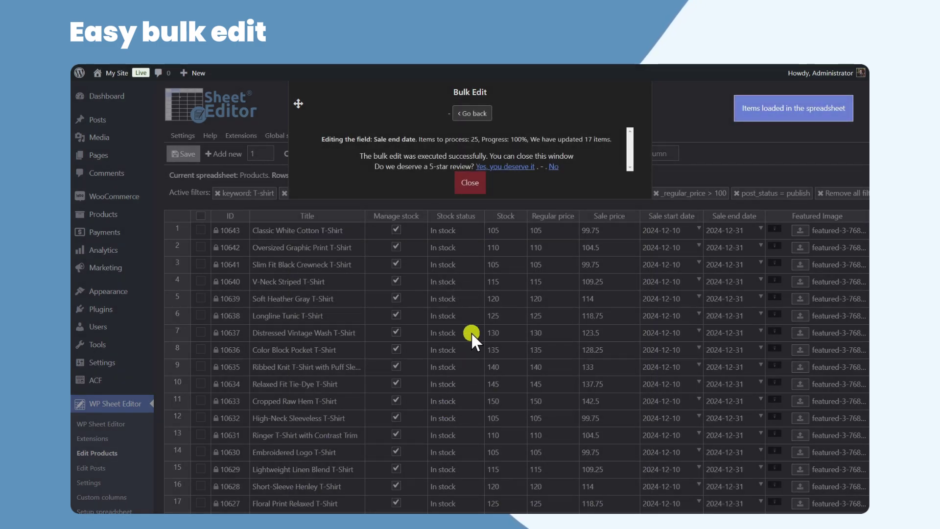
left_click(470, 185)
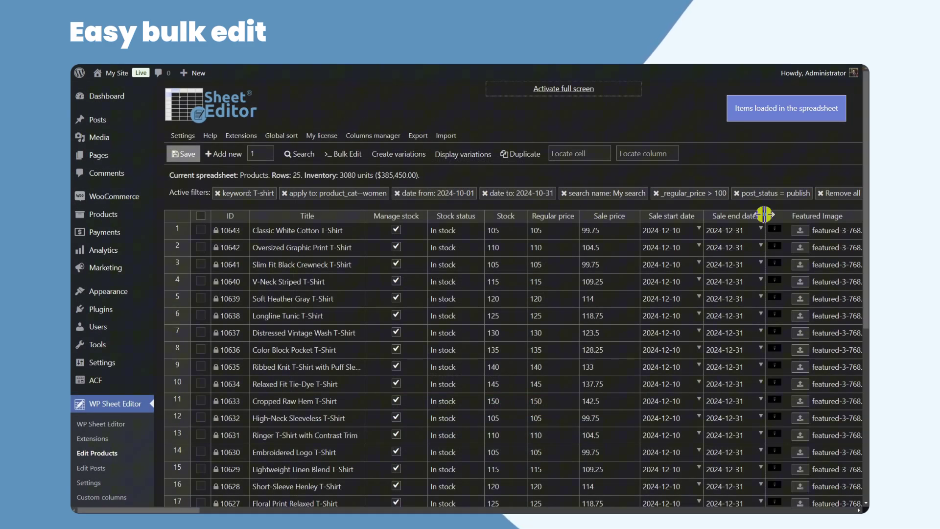
left_click_drag(767, 216, 773, 217)
left_click(773, 216)
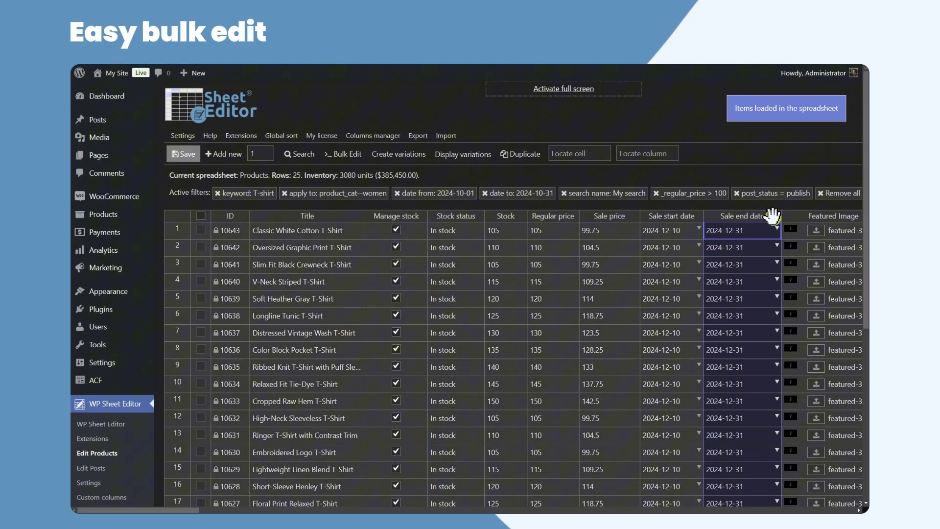
left_click(519, 270)
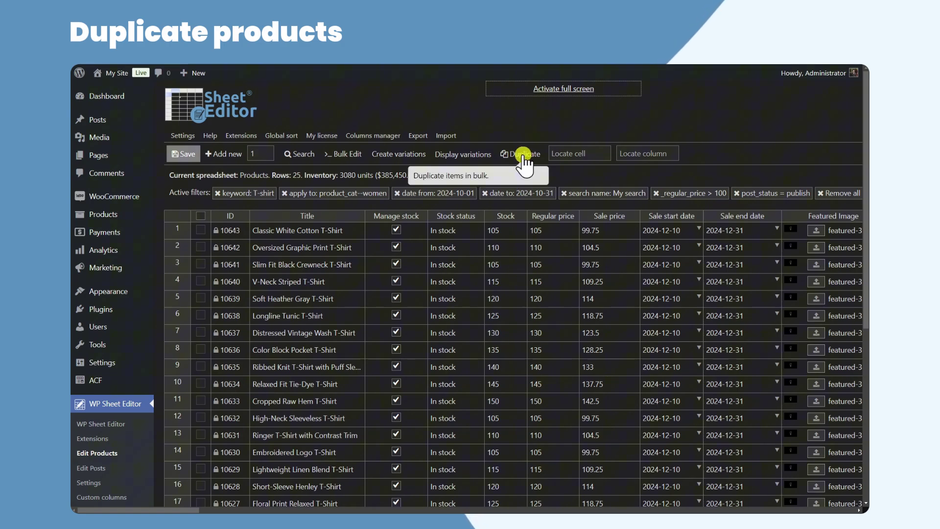
- Duplicate the Classic White Cotton T-Shirt 10 times, then widen the Title column
left_click(330, 229)
right_click(330, 228)
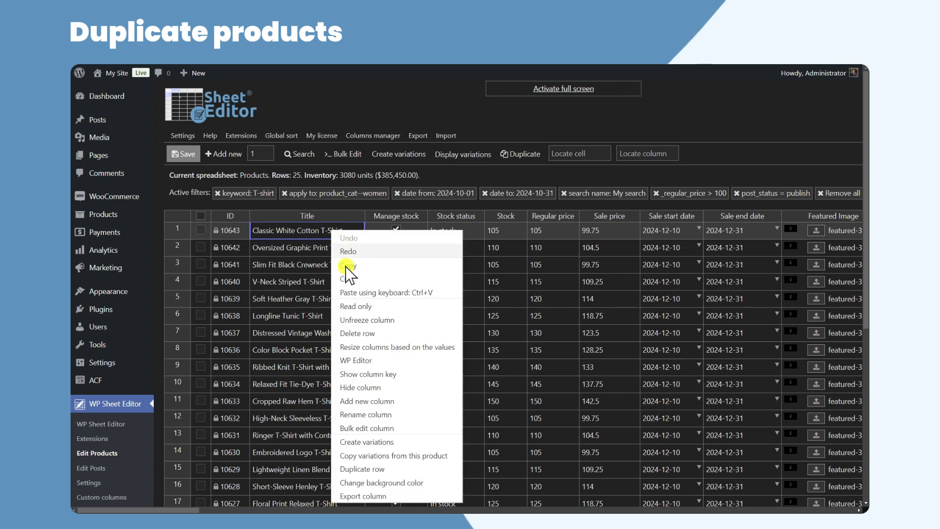
left_click(395, 469)
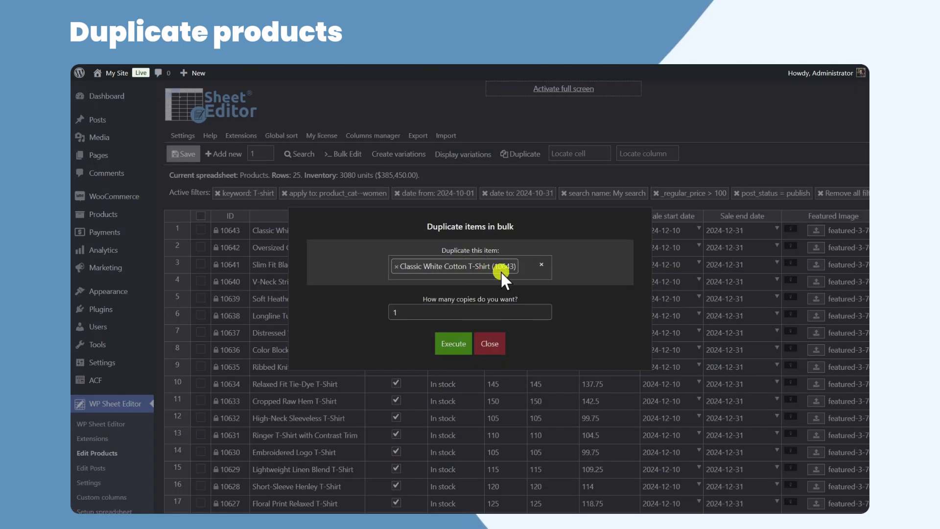
left_click(496, 310)
type("0")
left_click(453, 345)
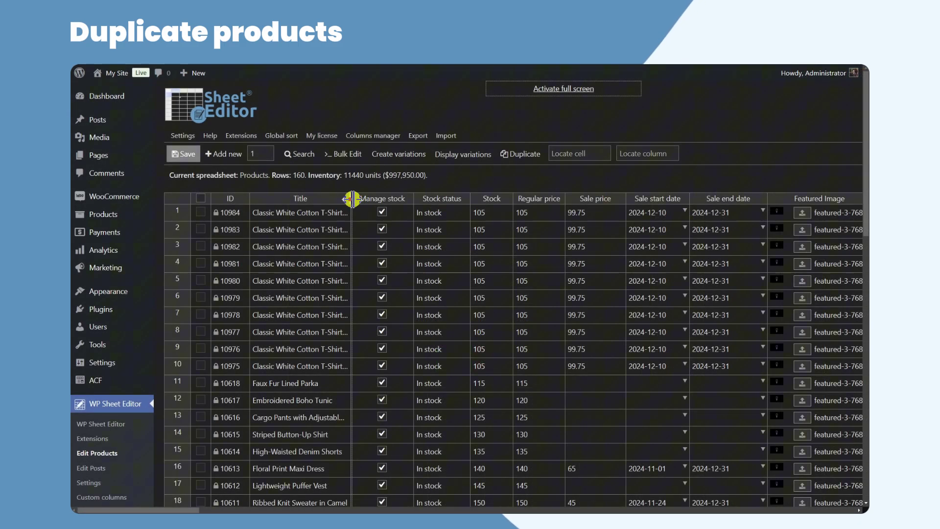
left_click_drag(354, 200, 386, 359)
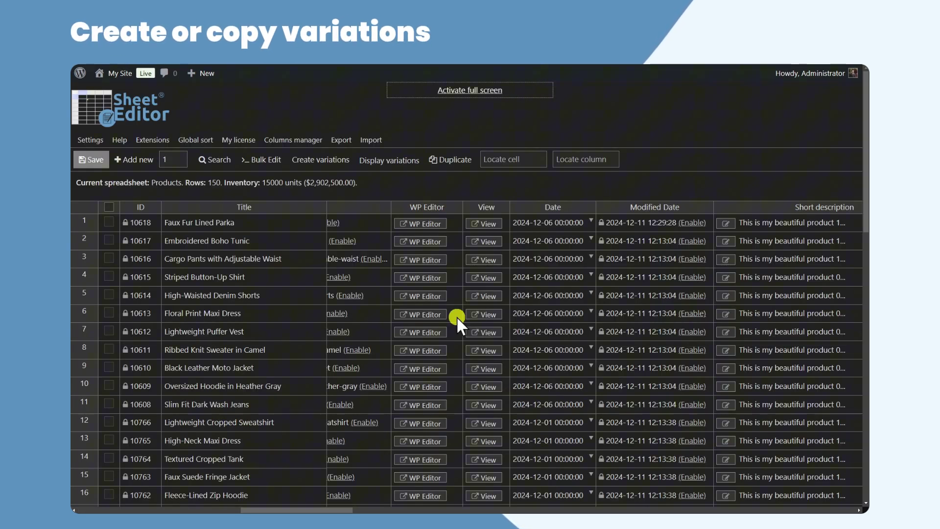
- In the Variations Manager's Copy variations form, choose Faux Fur Lined Parka (10618) as source
left_click(329, 160)
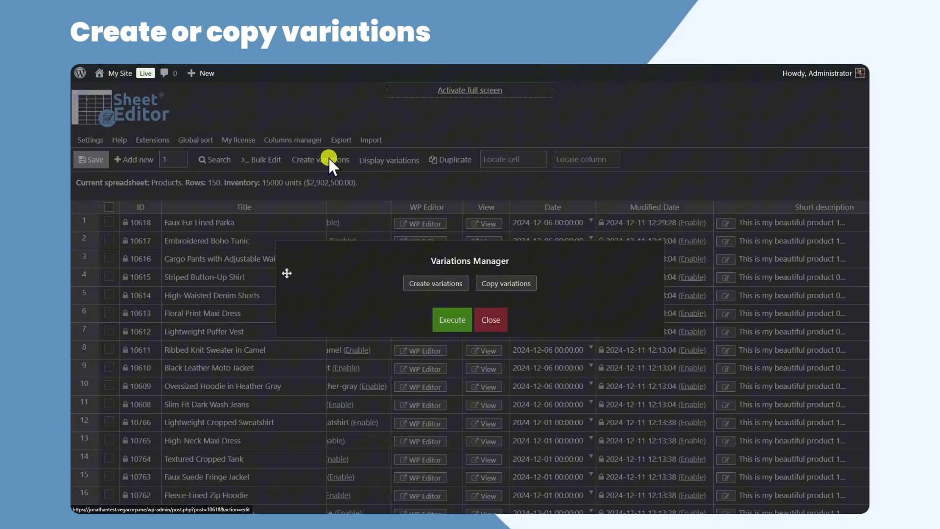
left_click(446, 284)
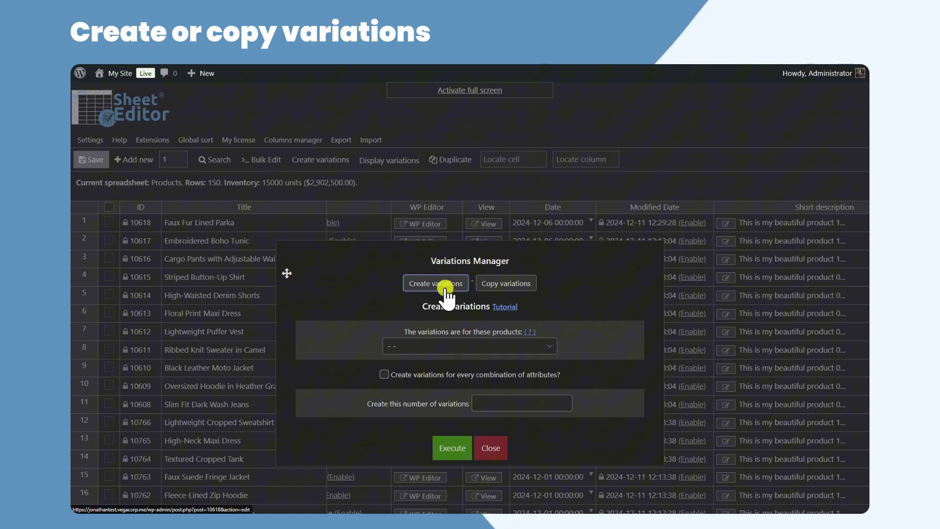
left_click(500, 285)
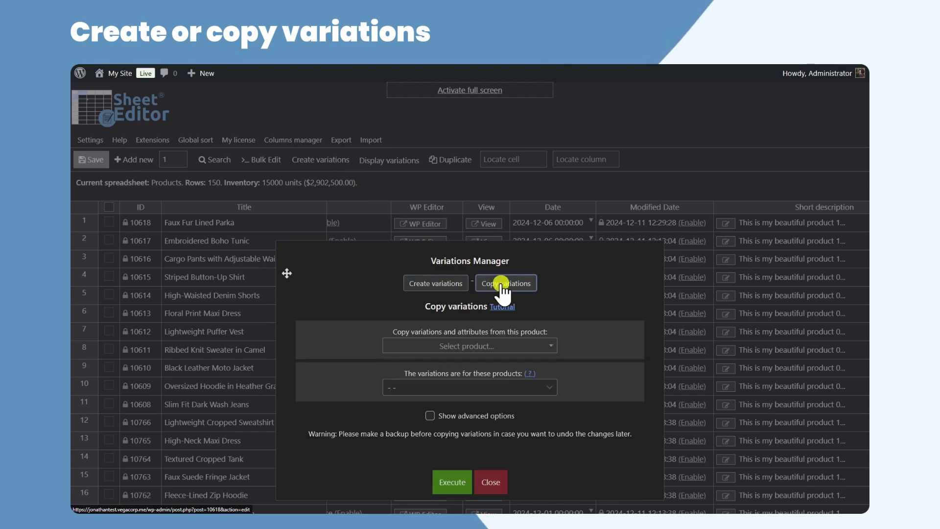
left_click(469, 347)
type("10618")
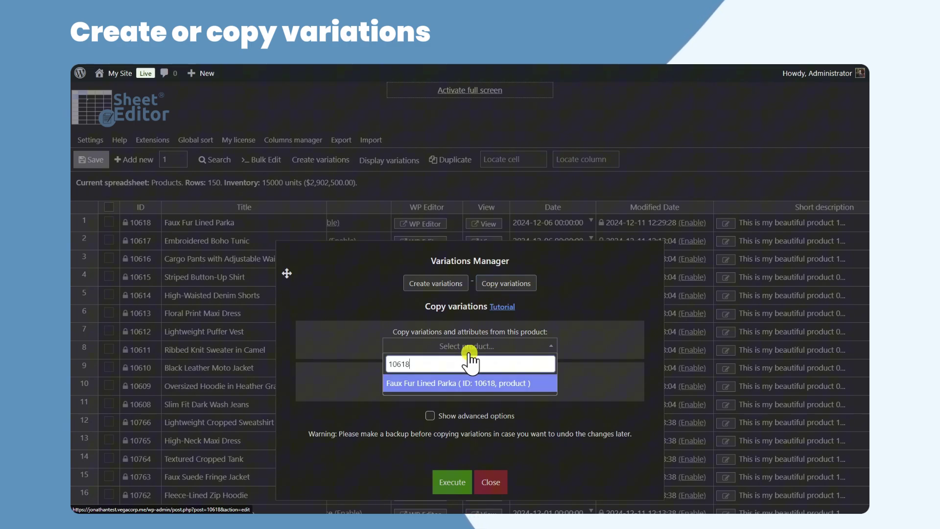
left_click(490, 383)
- Set Embroidered Boho Tunic (10617) as the individual target product and execute the copy
left_click(488, 401)
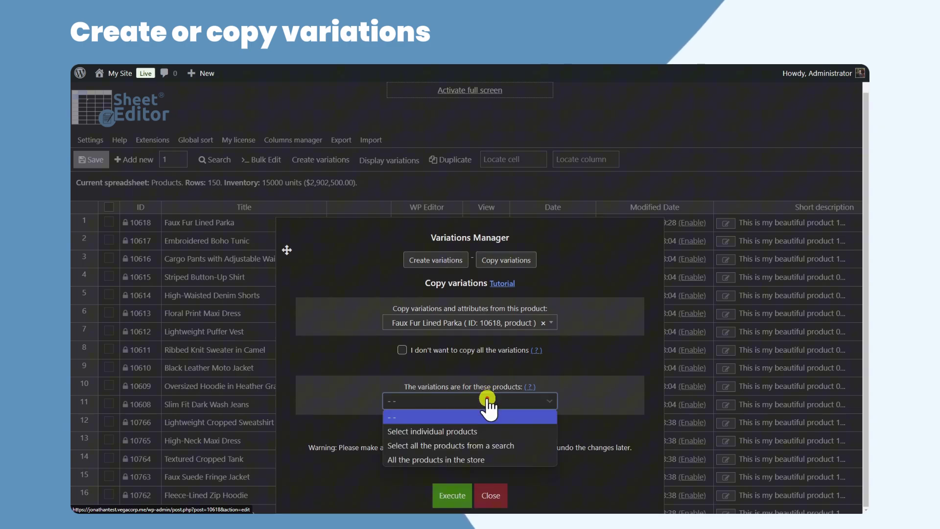
left_click(484, 431)
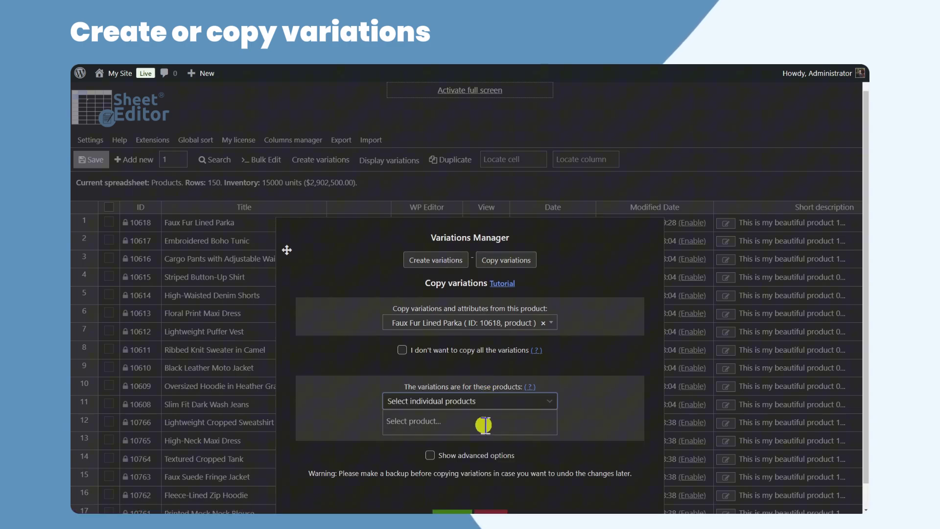
left_click(484, 423)
type("10617")
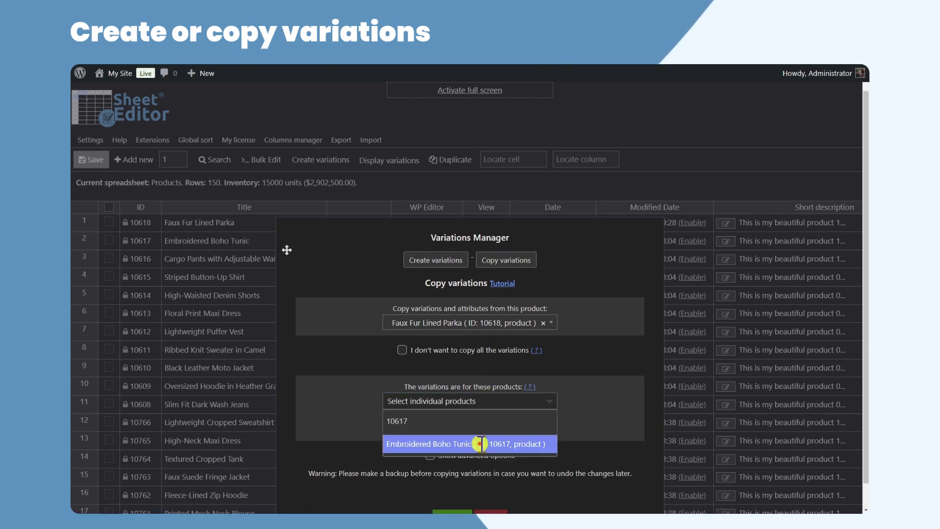
left_click(480, 443)
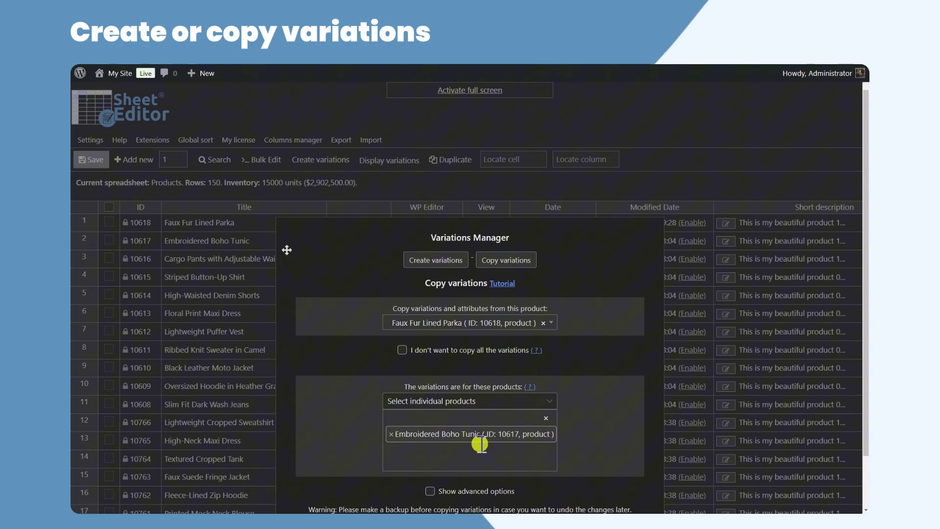
scroll(479, 444, "down", 2)
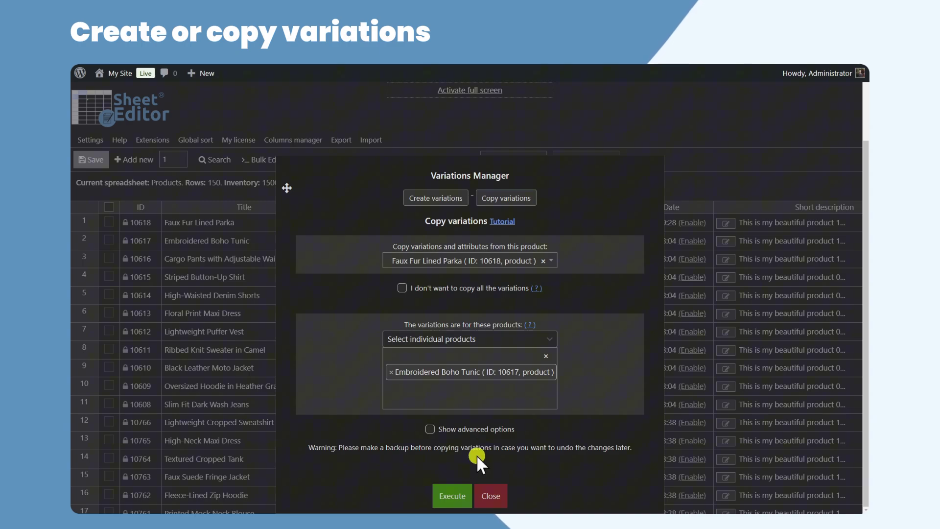
left_click(462, 496)
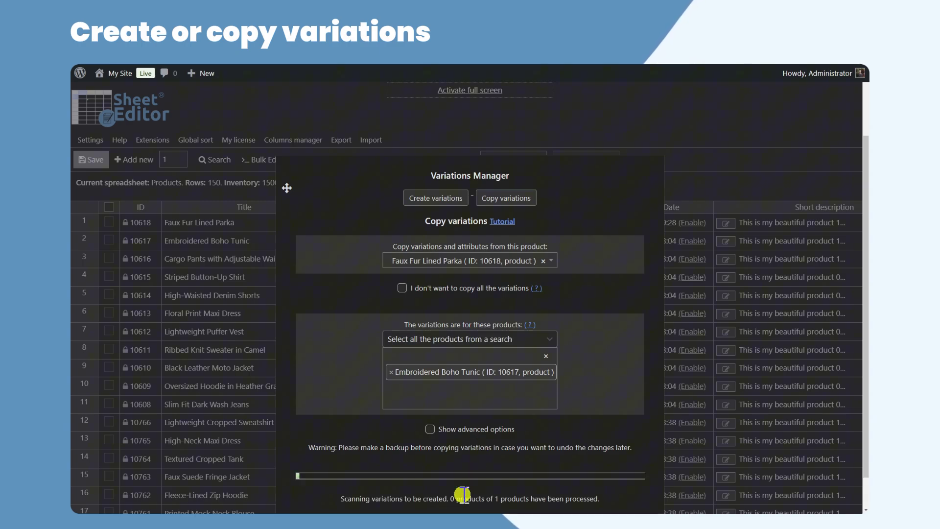
- Close the Variations Manager, display variations as rows, and scroll to the tunic's variations
left_click(492, 496)
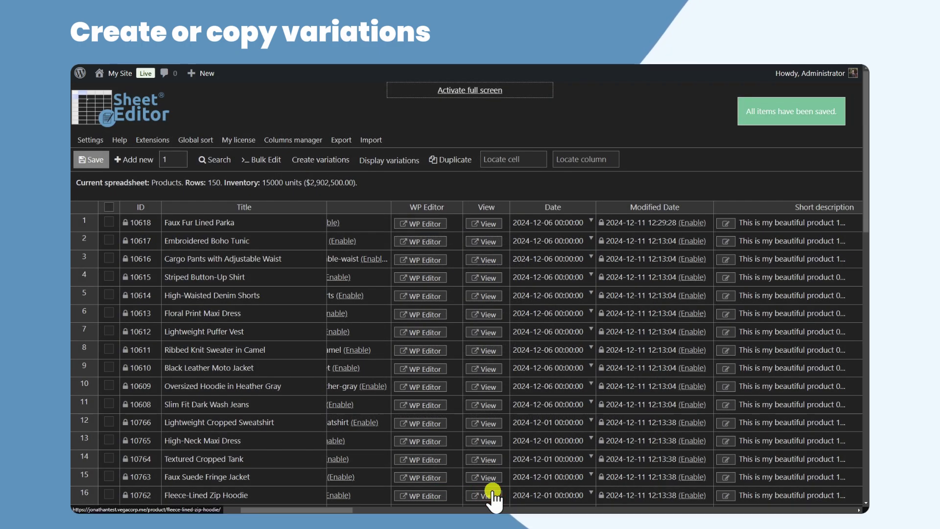
scroll(464, 334, "left", 6)
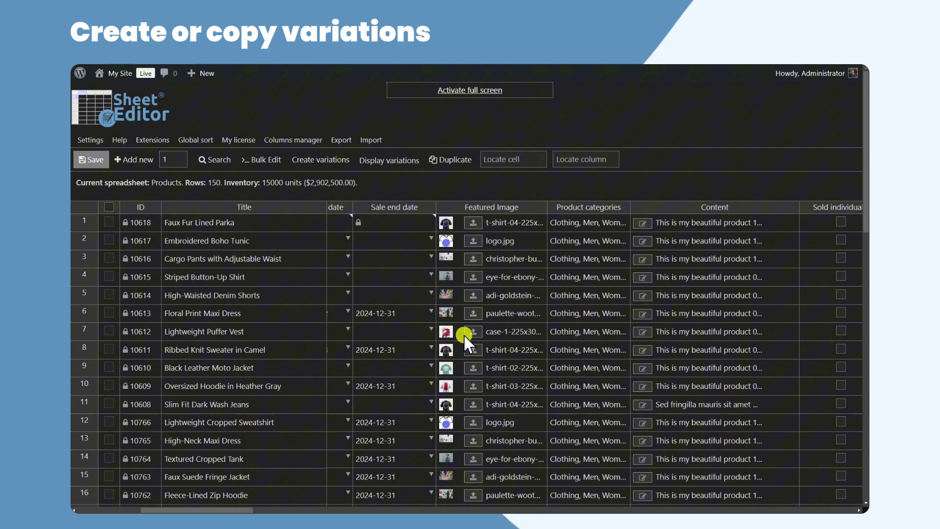
scroll(464, 336, "left", 5)
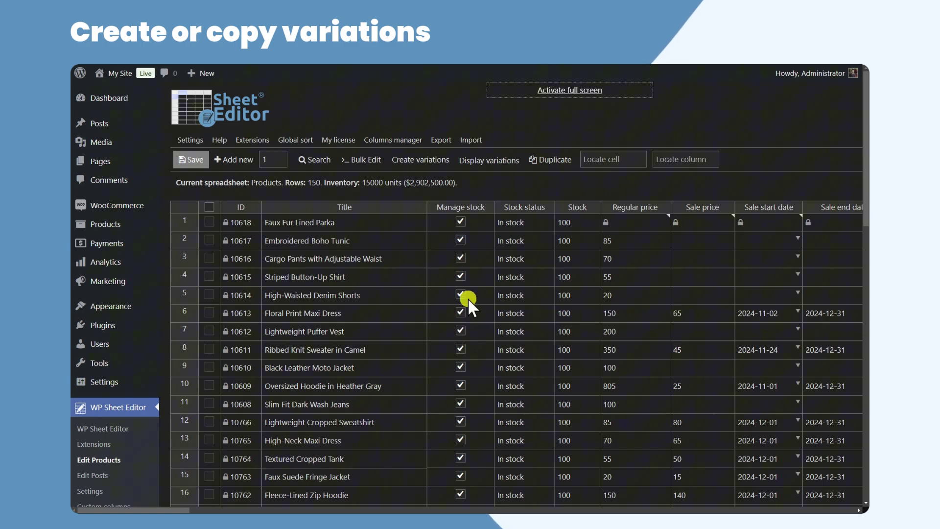
left_click(493, 162)
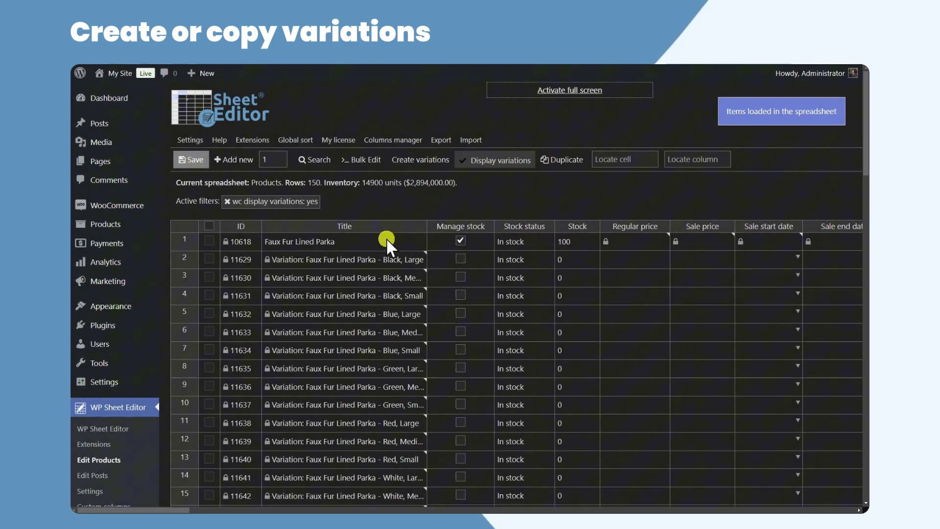
scroll(386, 325, "down", 6)
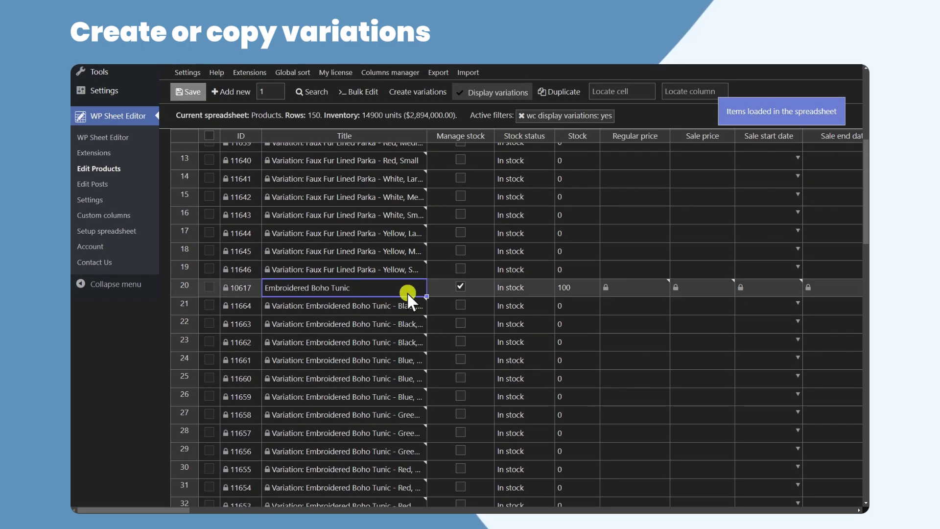
left_click_drag(410, 292, 396, 411)
scroll(414, 357, "down", 3)
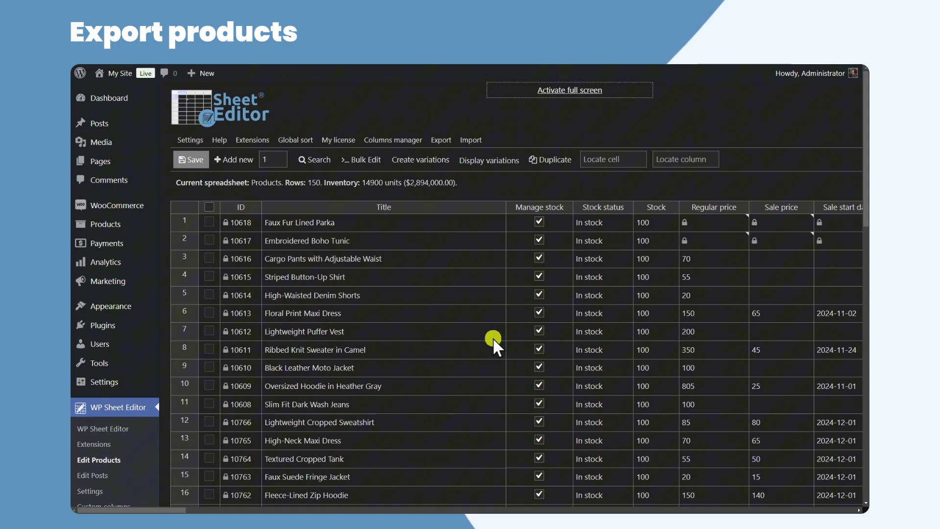
- Export all active columns for Microsoft Excel (Office 365) under the name 'My export'
left_click(443, 141)
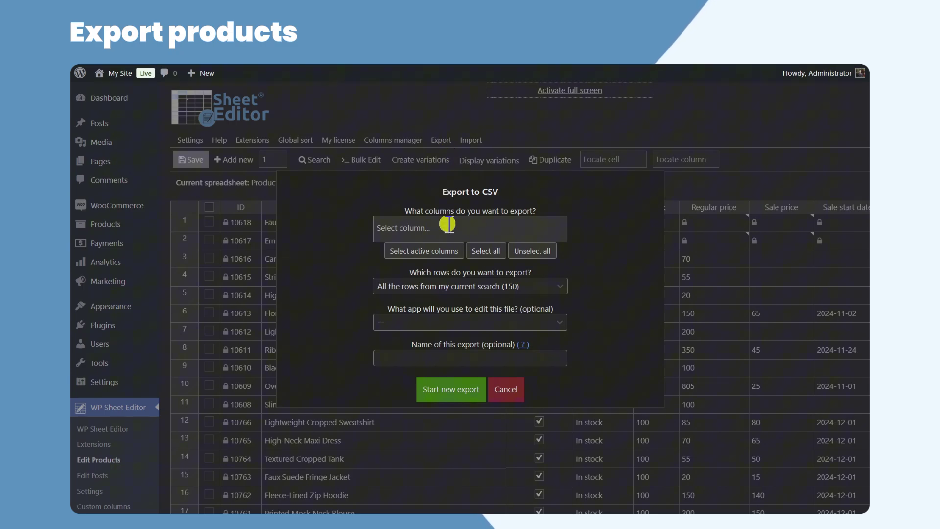
left_click(444, 251)
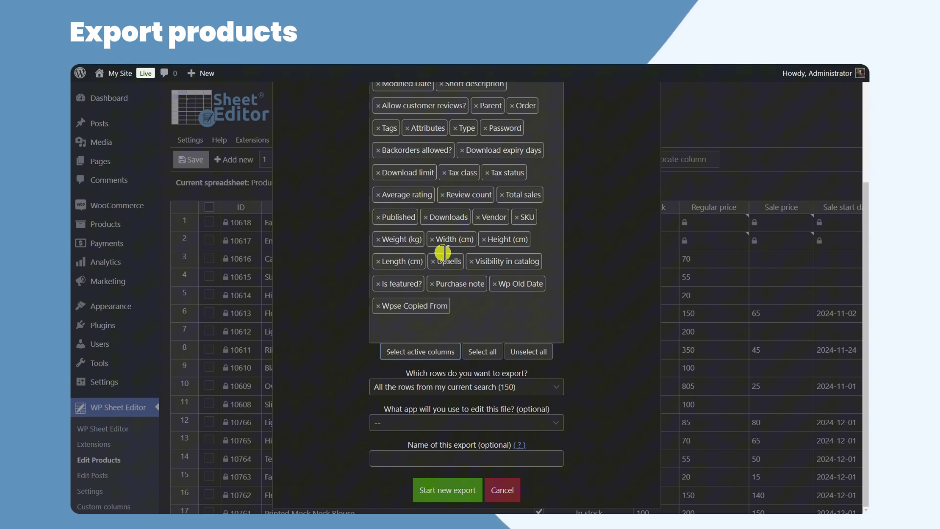
left_click(494, 422)
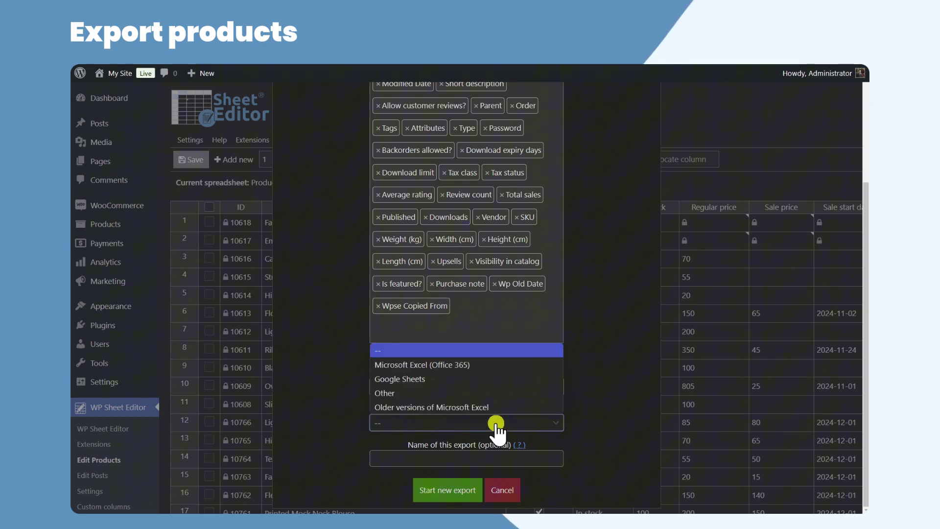
left_click(471, 369)
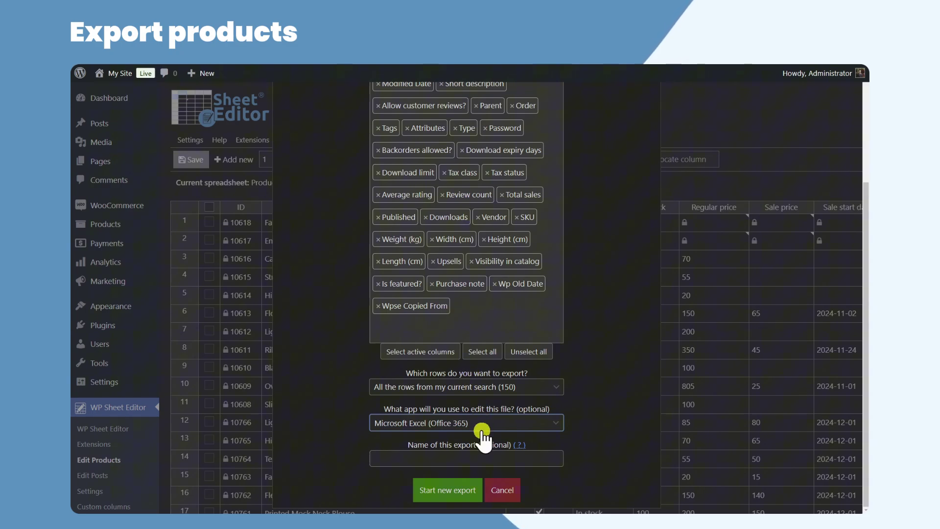
left_click(483, 454)
type("My export")
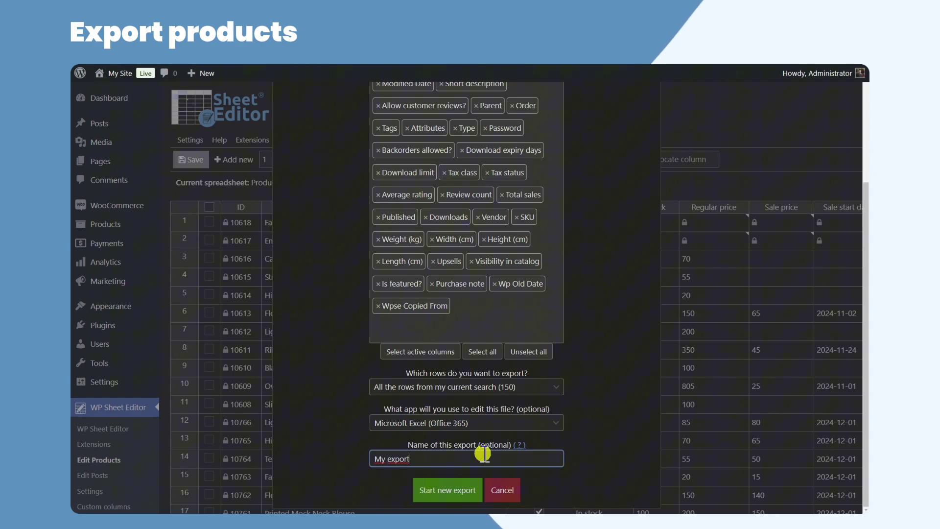
left_click(459, 490)
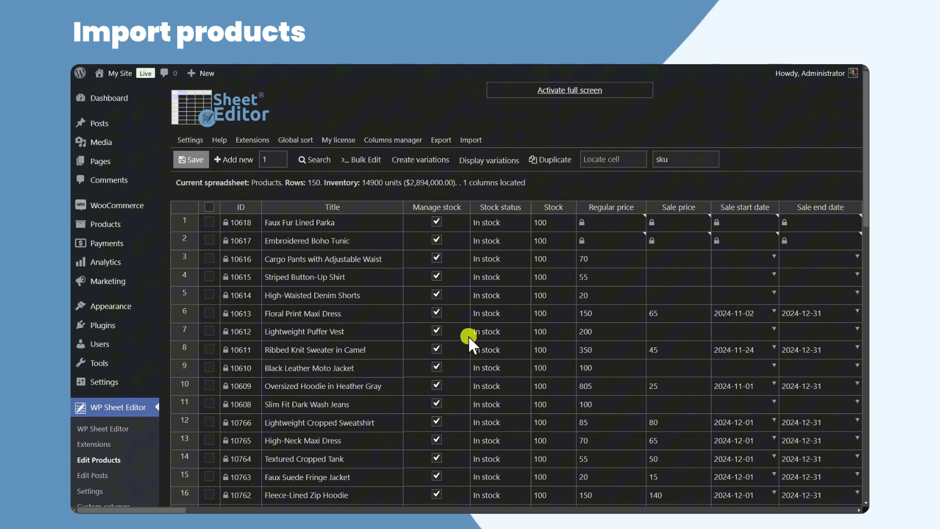
- Start a CSV import using a CSV file chosen from the computer
left_click(471, 140)
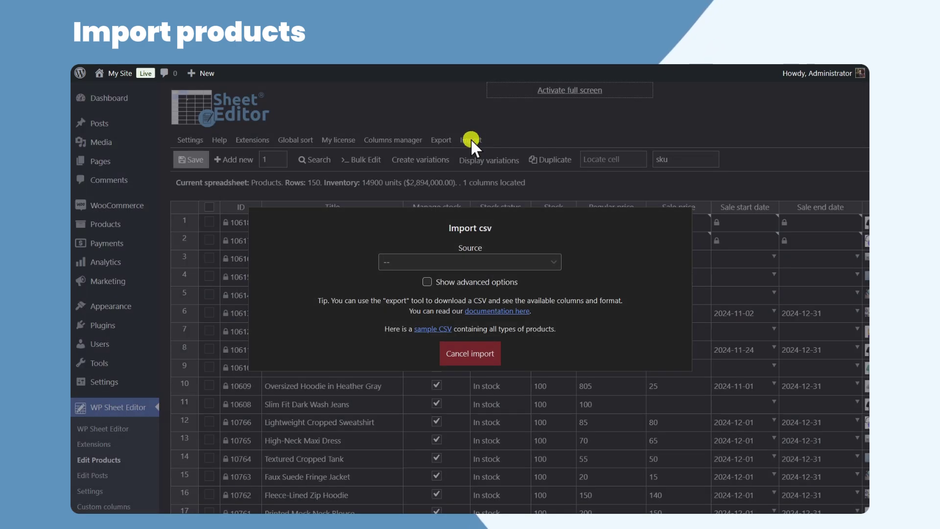
left_click(487, 253)
left_click(478, 270)
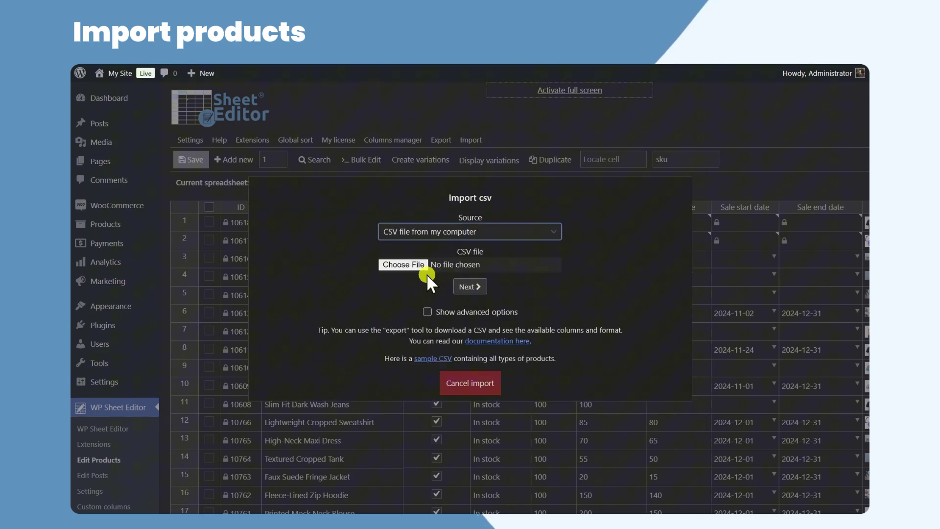
left_click(405, 264)
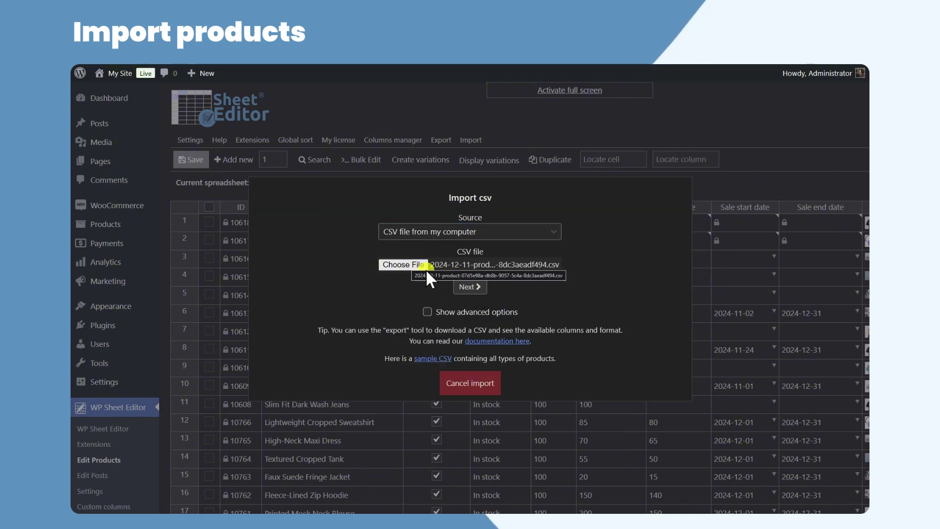
left_click(470, 286)
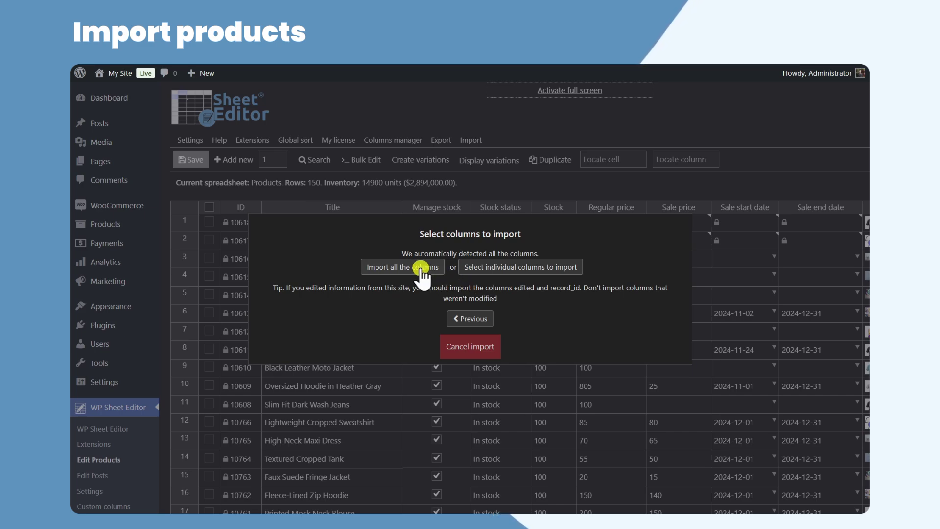
- Import all columns, creating and updating items matched by SKU, and run the import
left_click(420, 267)
left_click(422, 277)
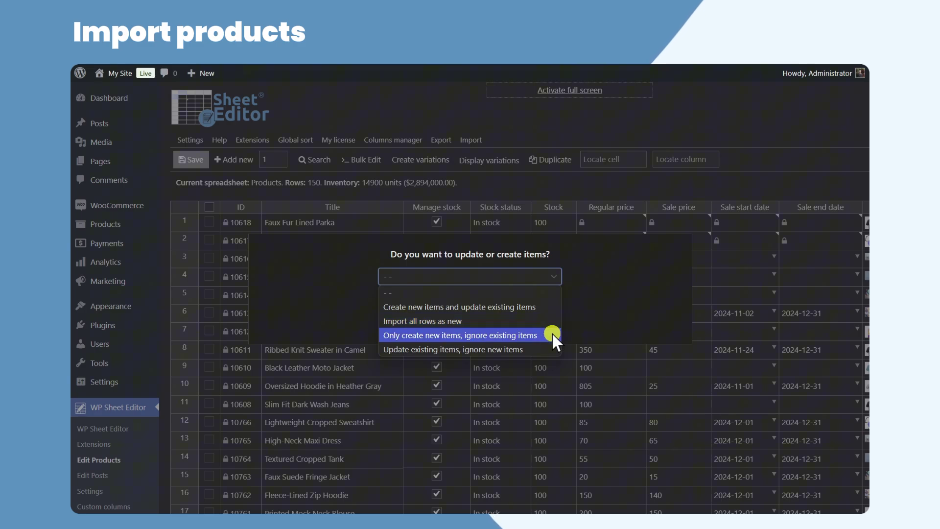
left_click(548, 305)
left_click(399, 323)
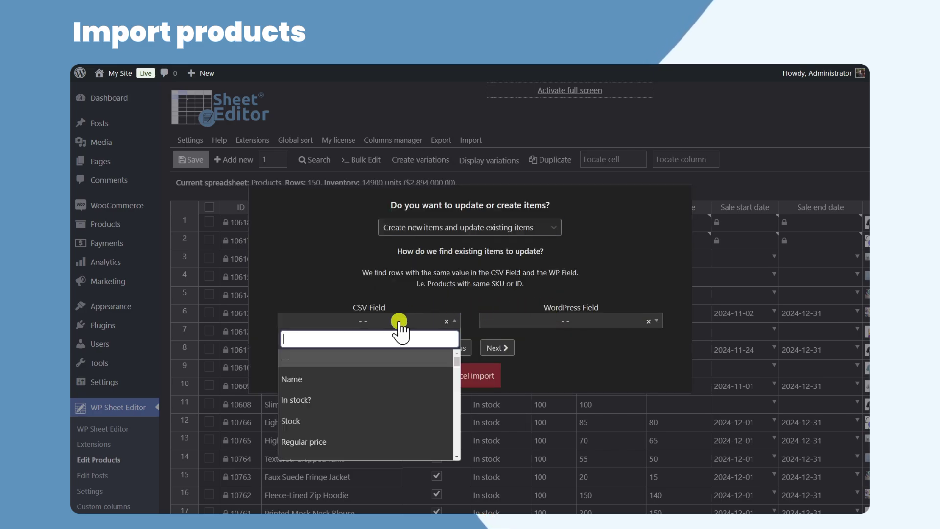
type("SKU")
left_click(378, 358)
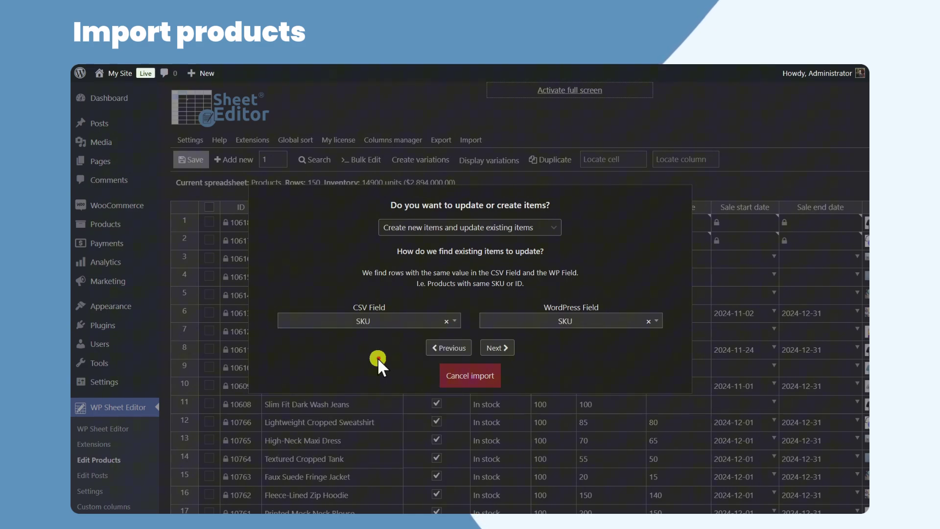
left_click(496, 348)
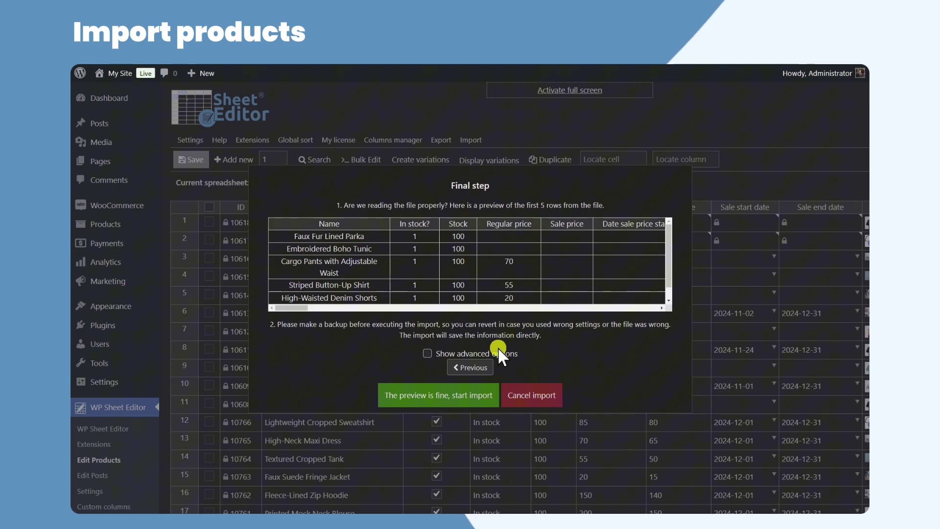
left_click(443, 397)
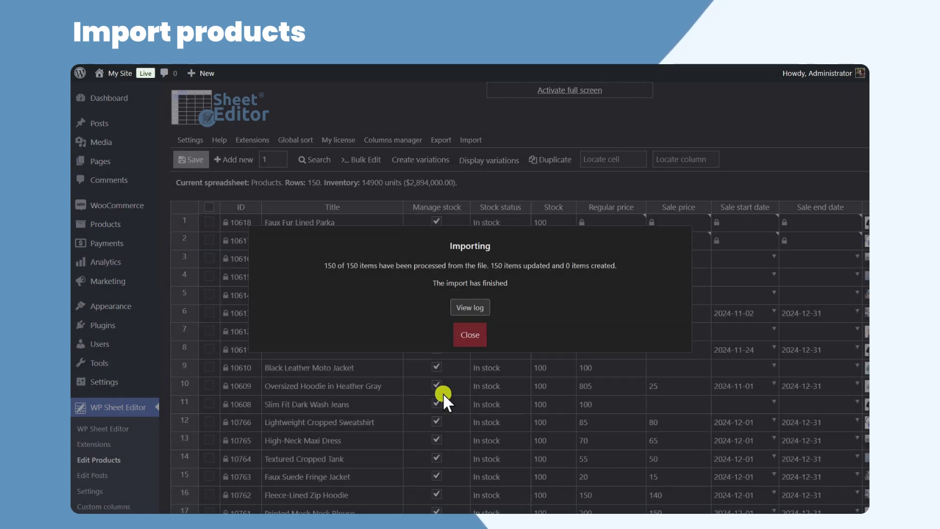
left_click(469, 337)
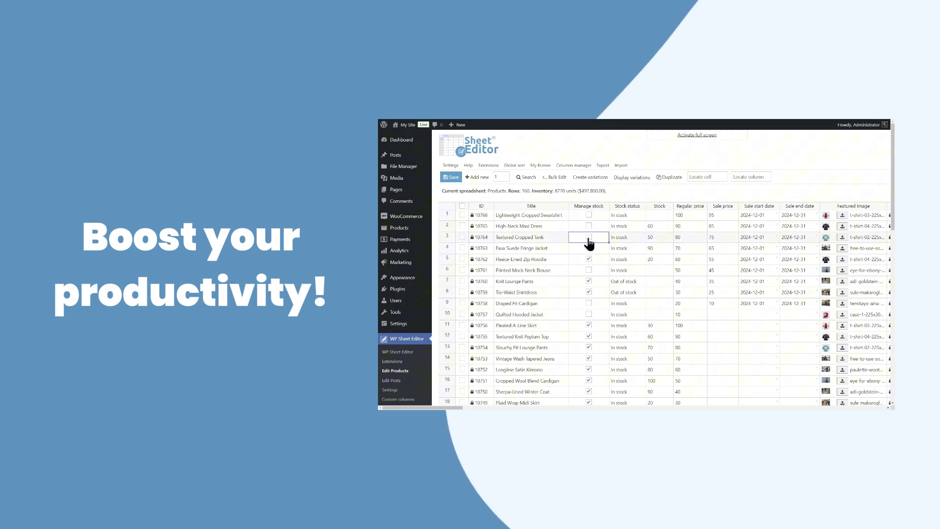
left_click(589, 316)
left_click(627, 281)
double_click(626, 282)
left_click(626, 292)
left_click(629, 293)
double_click(630, 293)
left_click(630, 302)
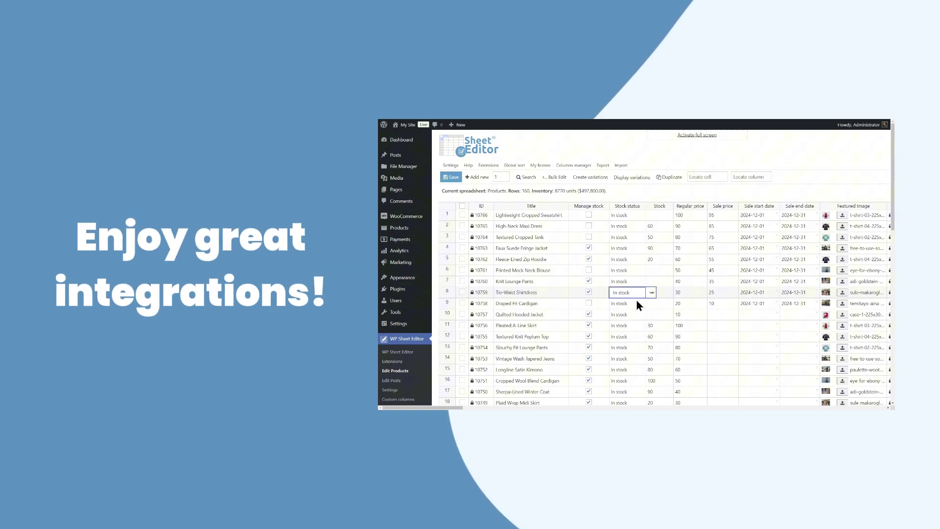
left_click(663, 284)
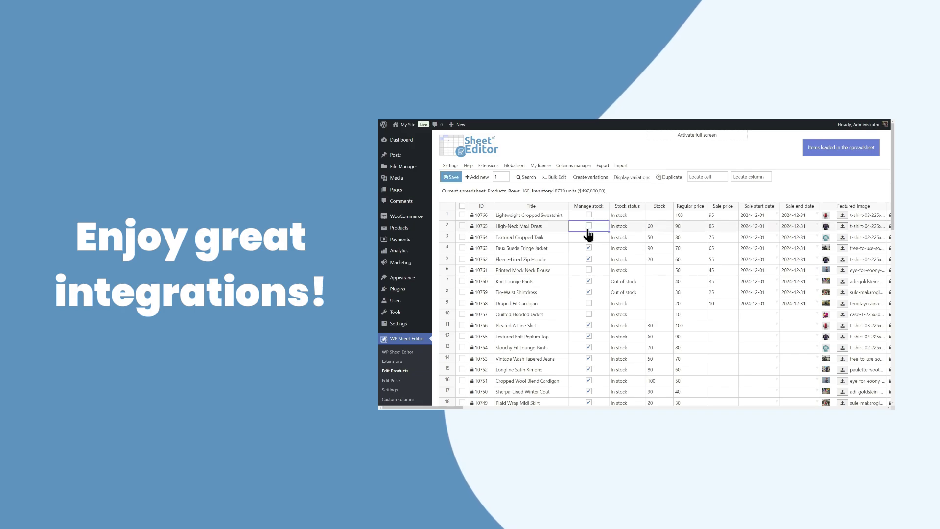
left_click(589, 237)
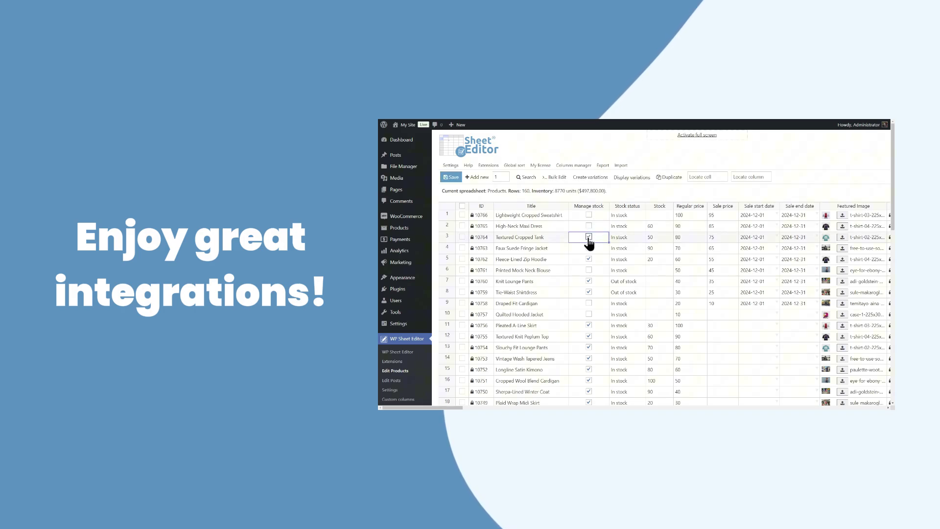
left_click(589, 237)
left_click(590, 315)
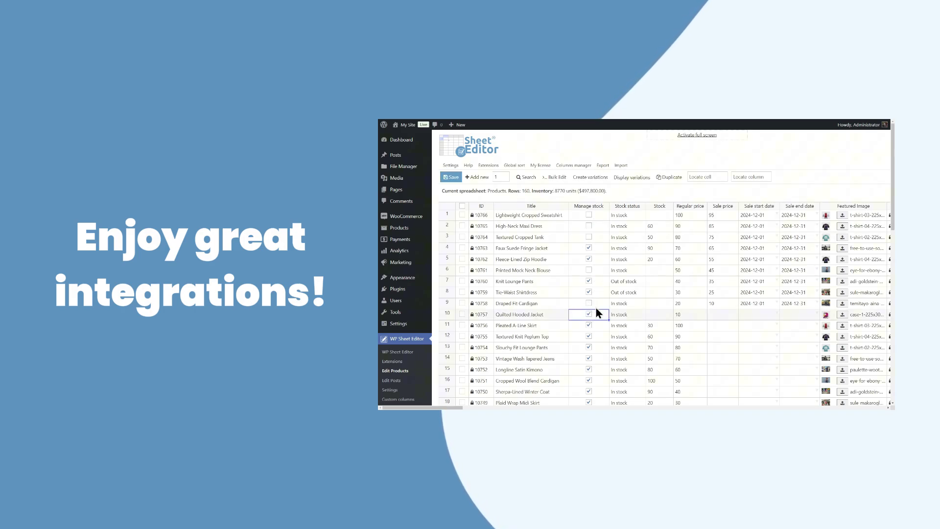
double_click(626, 283)
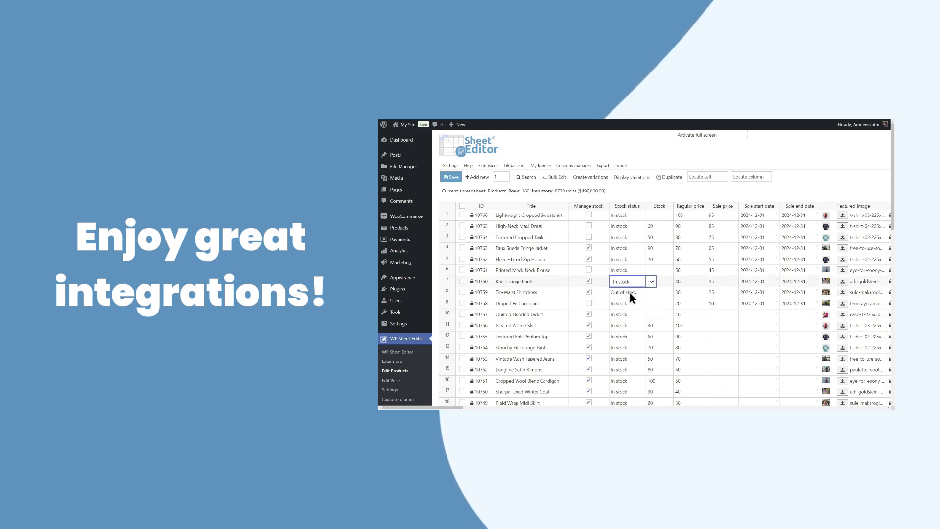
double_click(630, 292)
left_click(630, 303)
left_click(663, 282)
type("25")
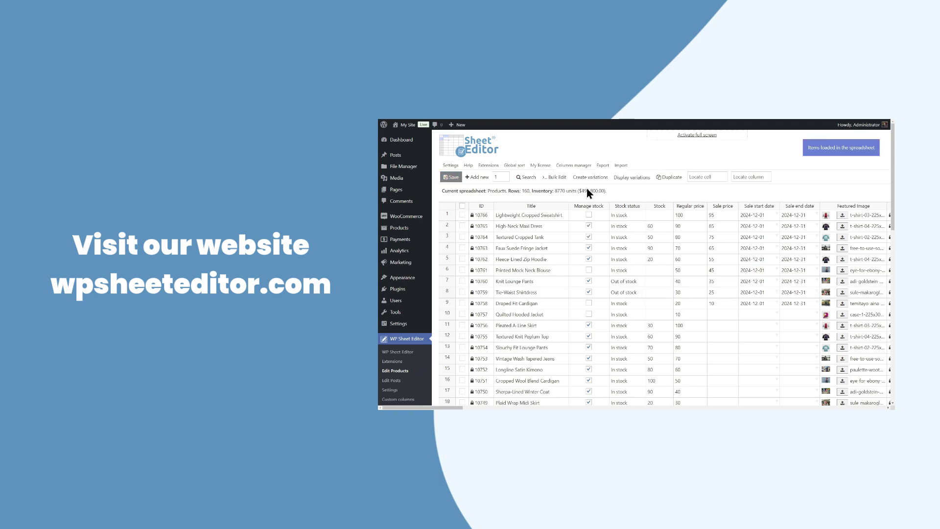
left_click(588, 229)
left_click(587, 238)
left_click(589, 314)
double_click(626, 282)
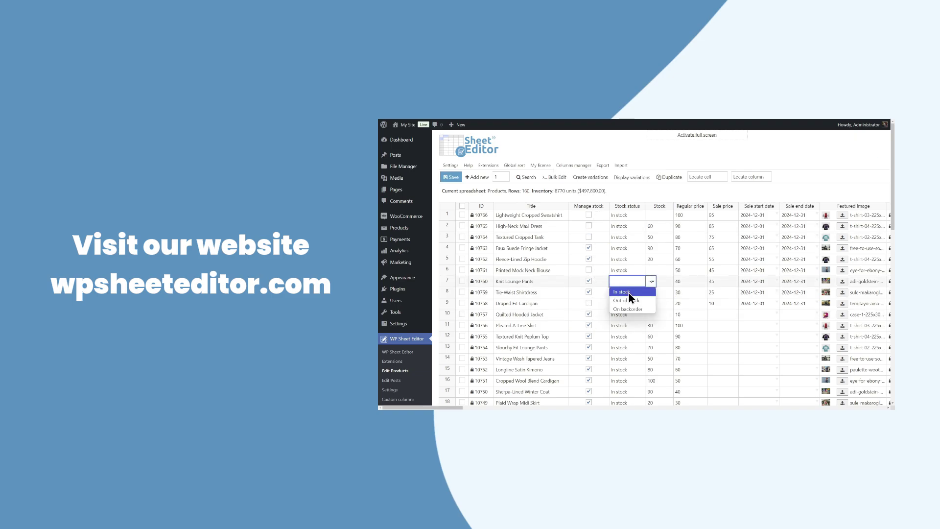
left_click(626, 293)
double_click(629, 293)
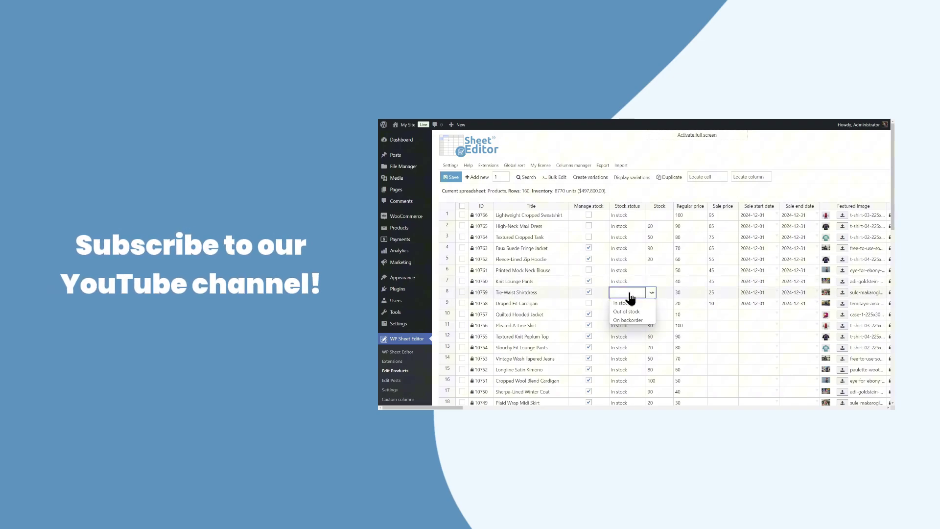
left_click(630, 301)
left_click(663, 283)
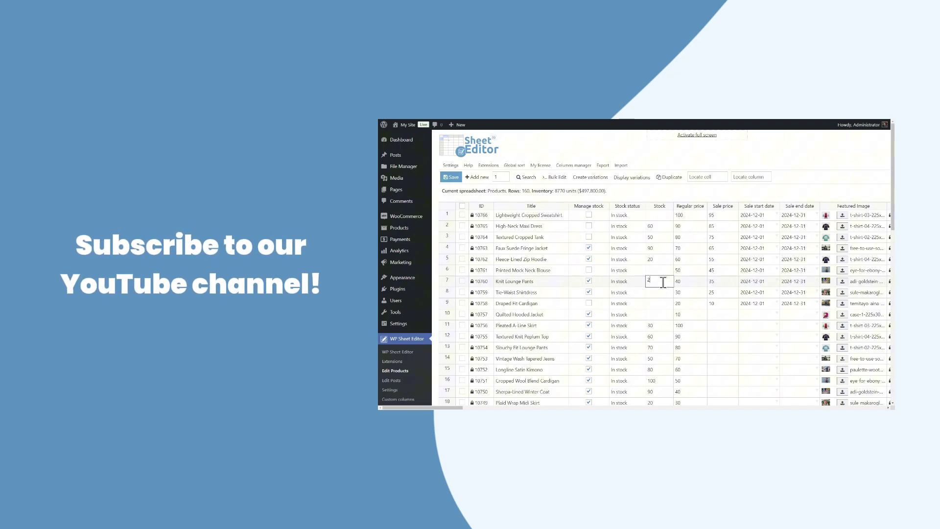